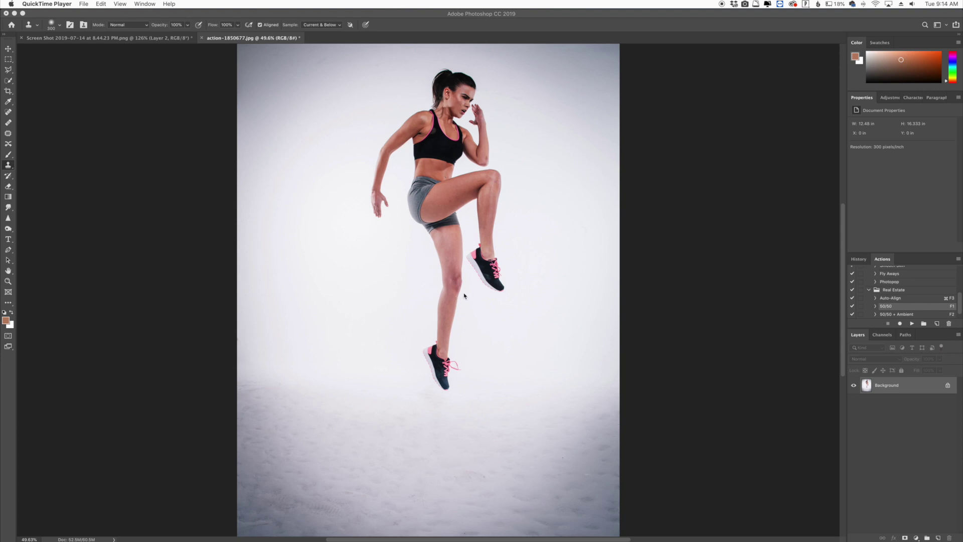
Load the saved Leg channel as a selection.
scroll(462, 279, "down", 1)
scroll(435, 199, "up", 4)
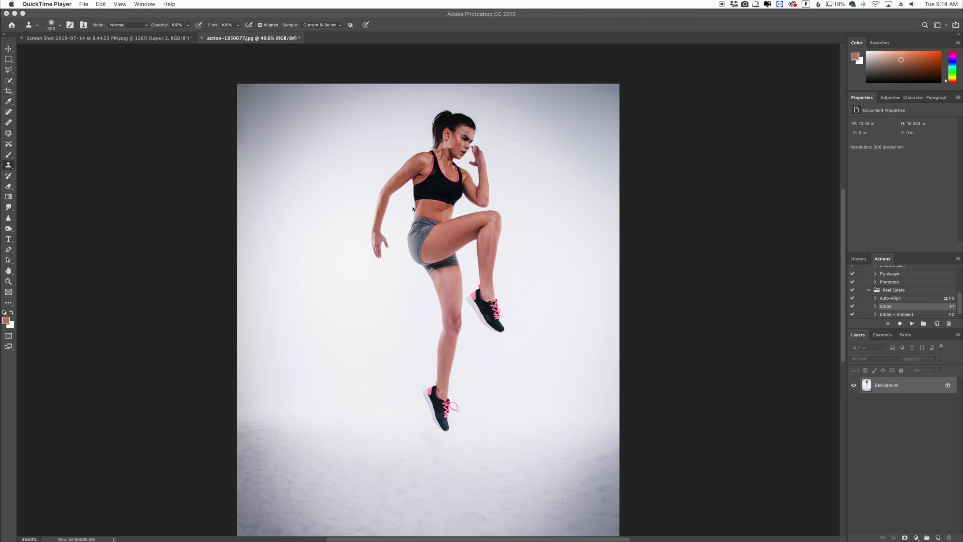
scroll(379, 224, "up", 5)
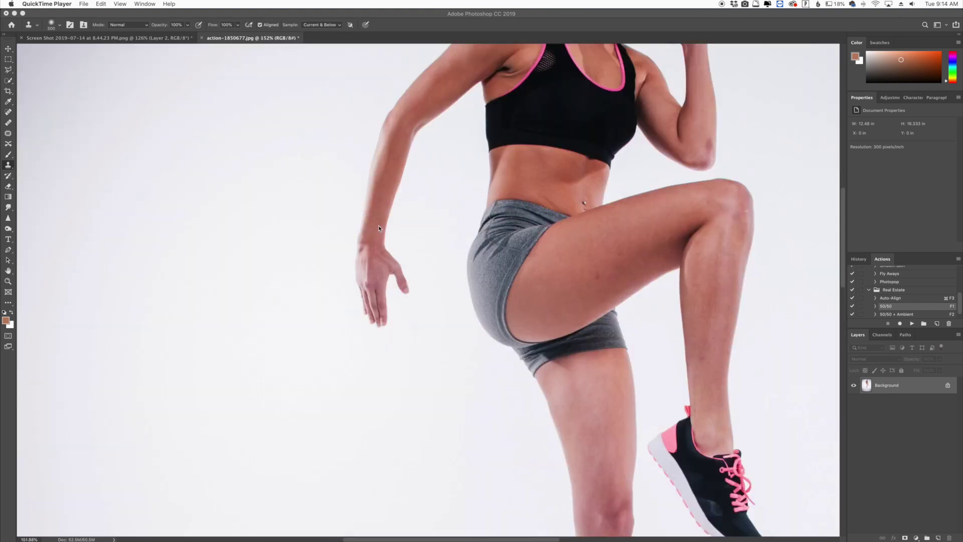
scroll(507, 263, "down", 5)
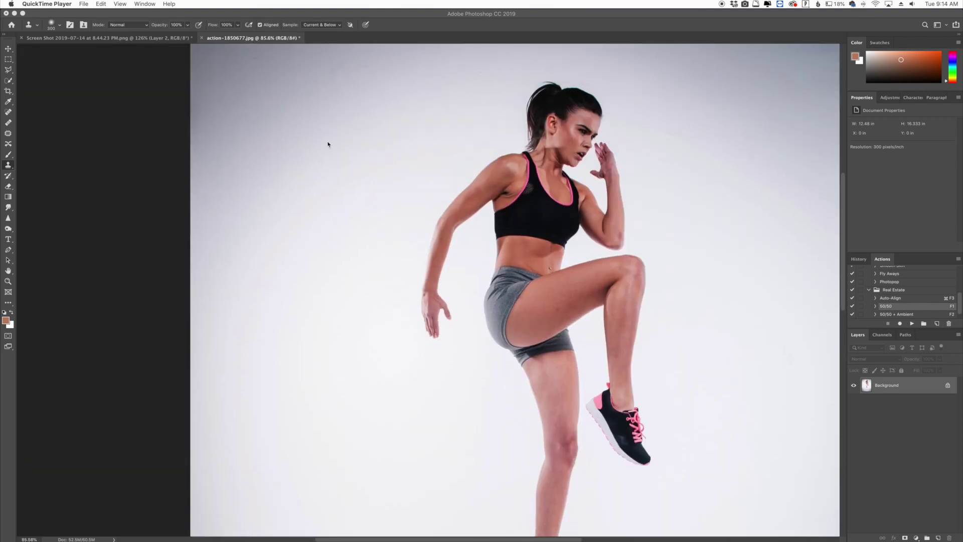
left_click(218, 16)
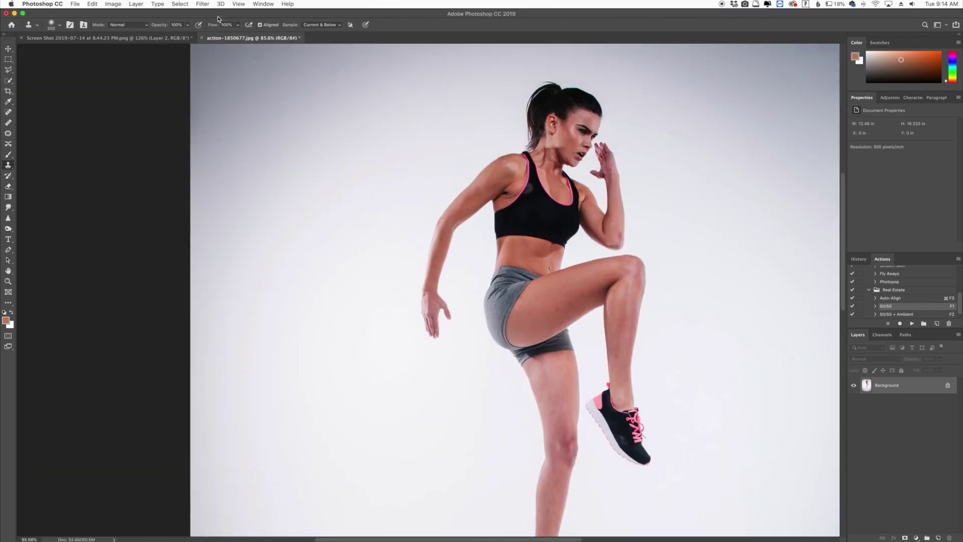
left_click(188, 7)
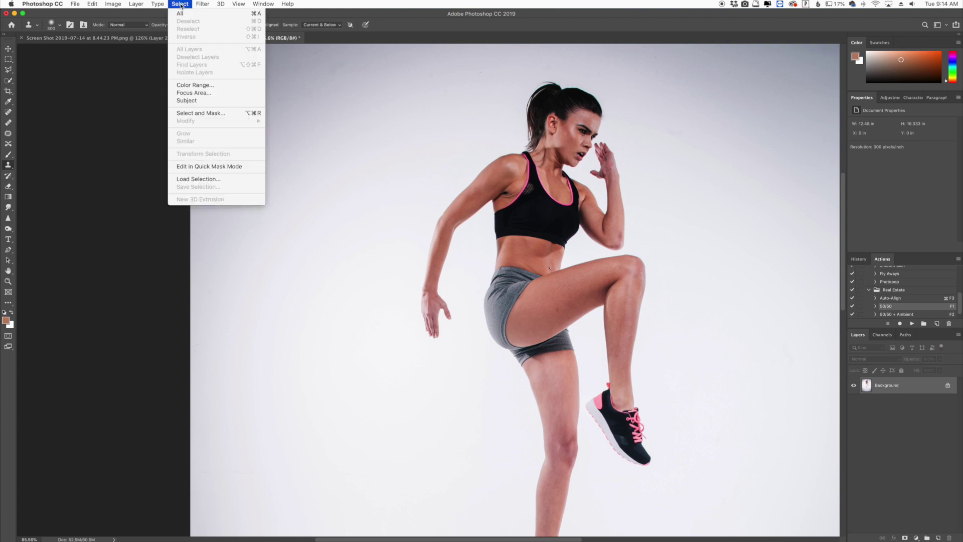
left_click(221, 179)
left_click(488, 252)
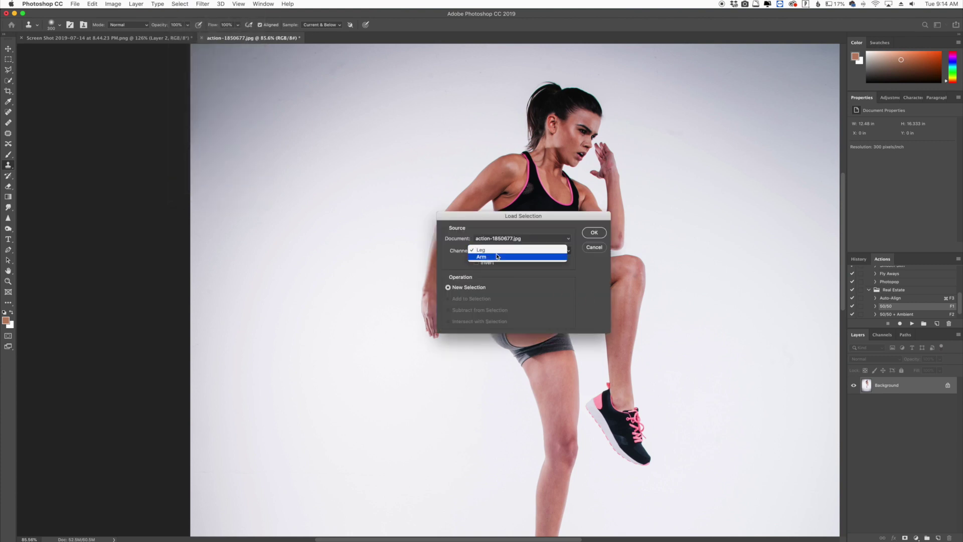
left_click(489, 250)
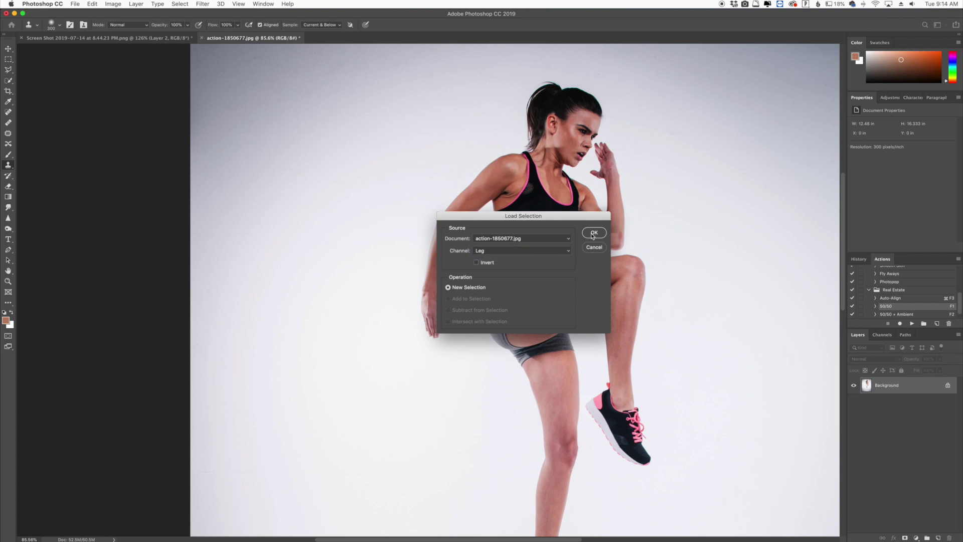
left_click(594, 232)
Select the Move tool and smooth the loaded leg selection.
scroll(605, 336, "down", 2)
scroll(606, 336, "down", 3)
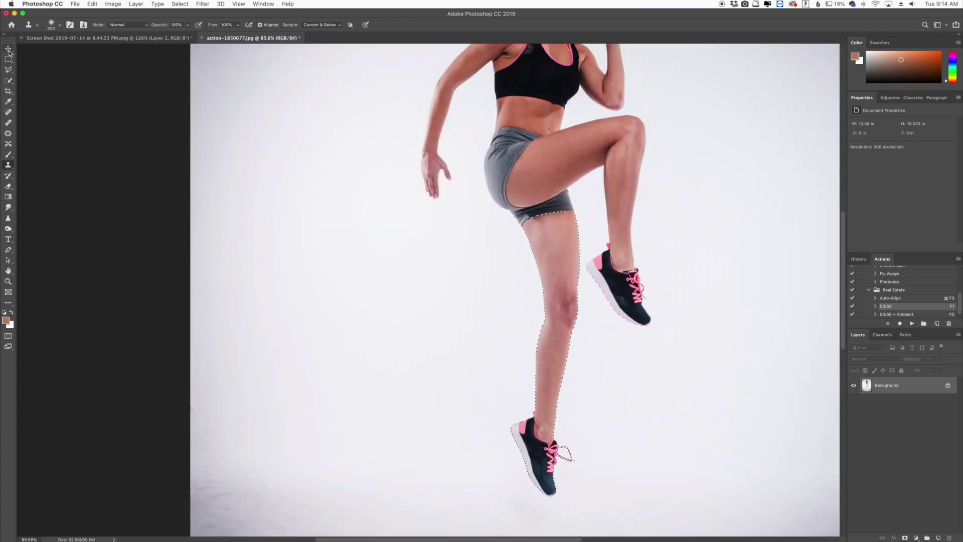
left_click(8, 48)
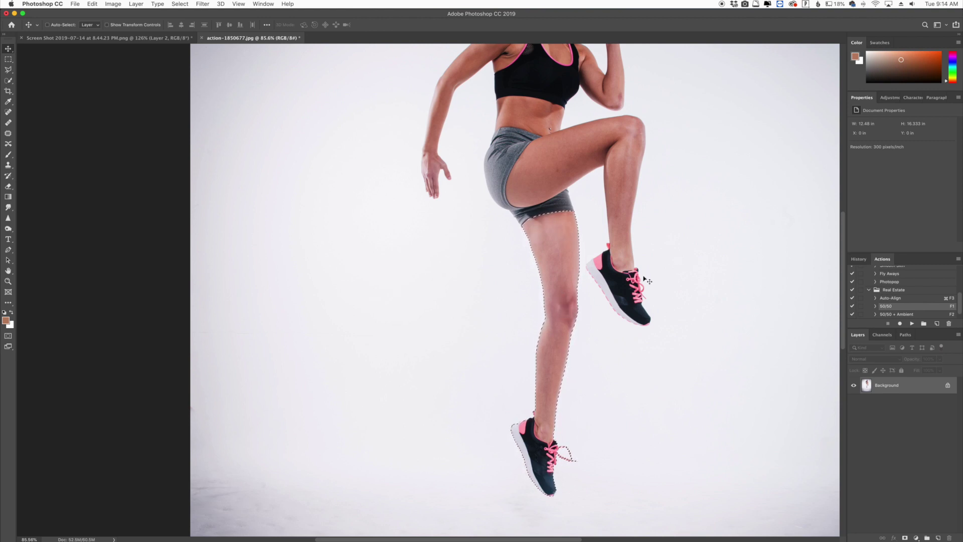
left_click(185, 5)
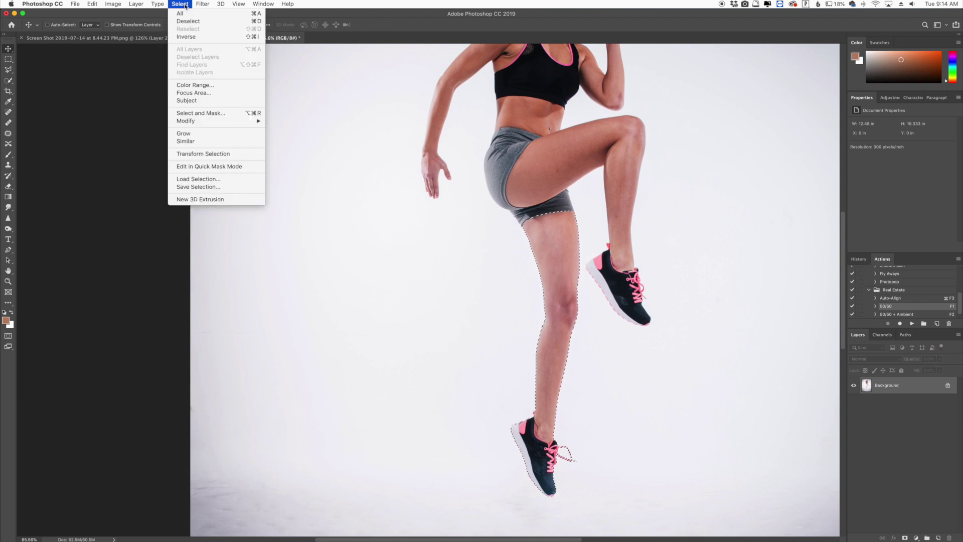
mouse_move(211, 122)
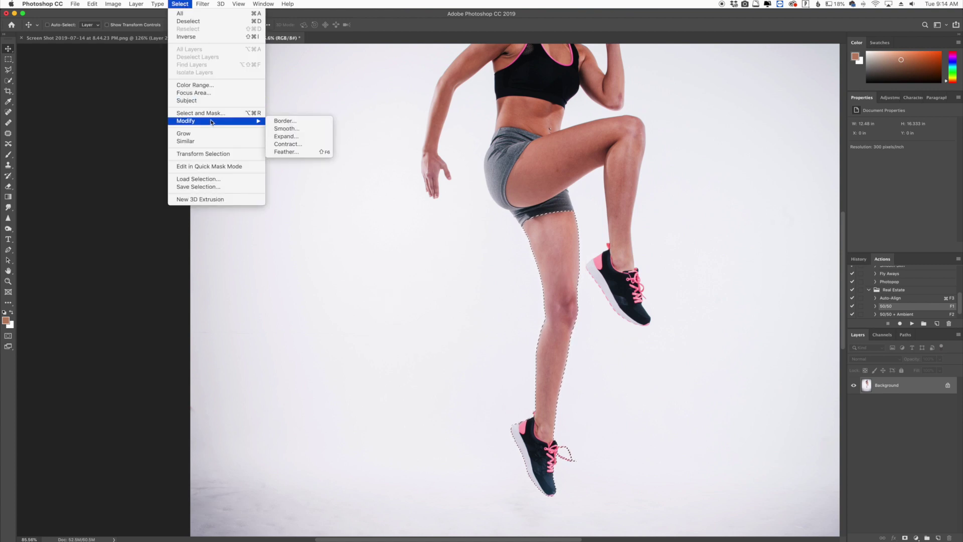
left_click(294, 128)
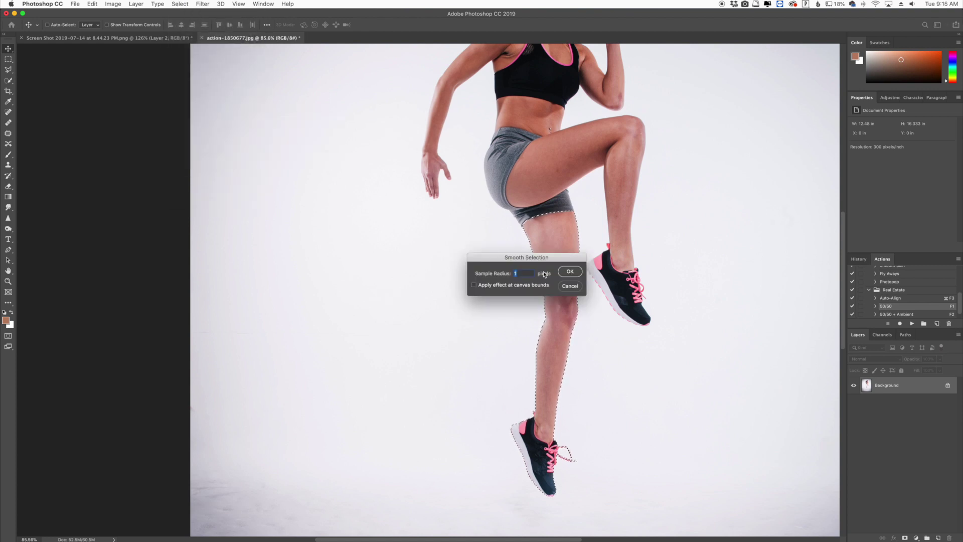
left_click(570, 271)
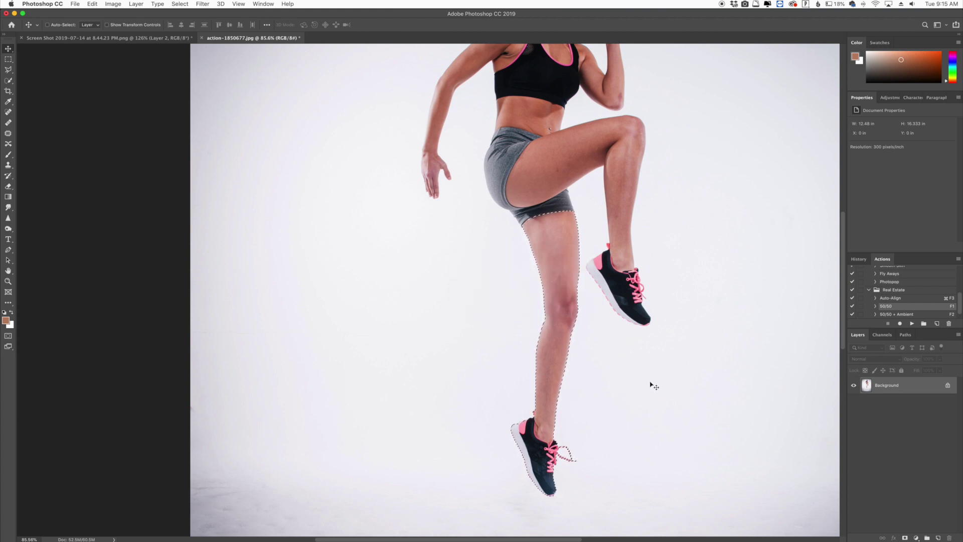
Copy the leg onto a new Layer 1 and hide the Background to check it.
key("super")
key("super+j")
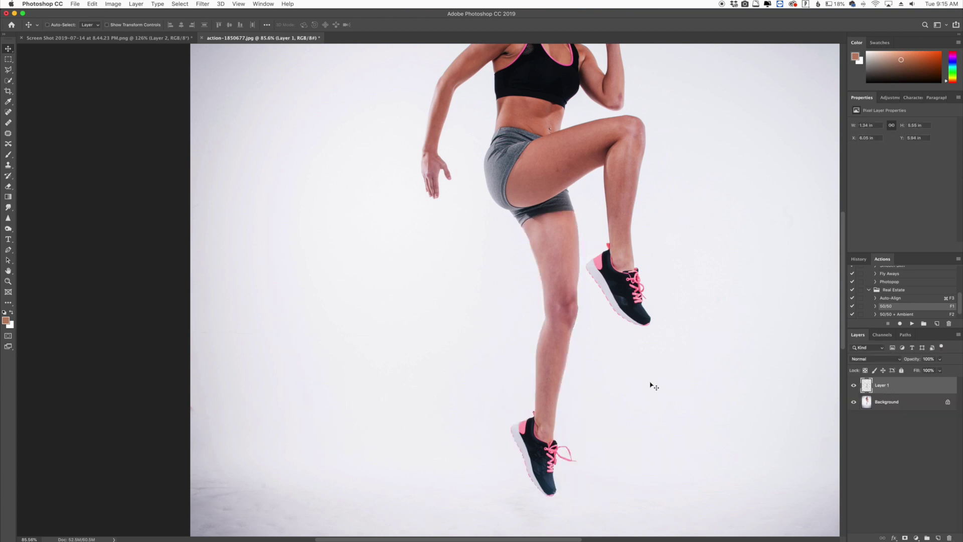
left_click(854, 402)
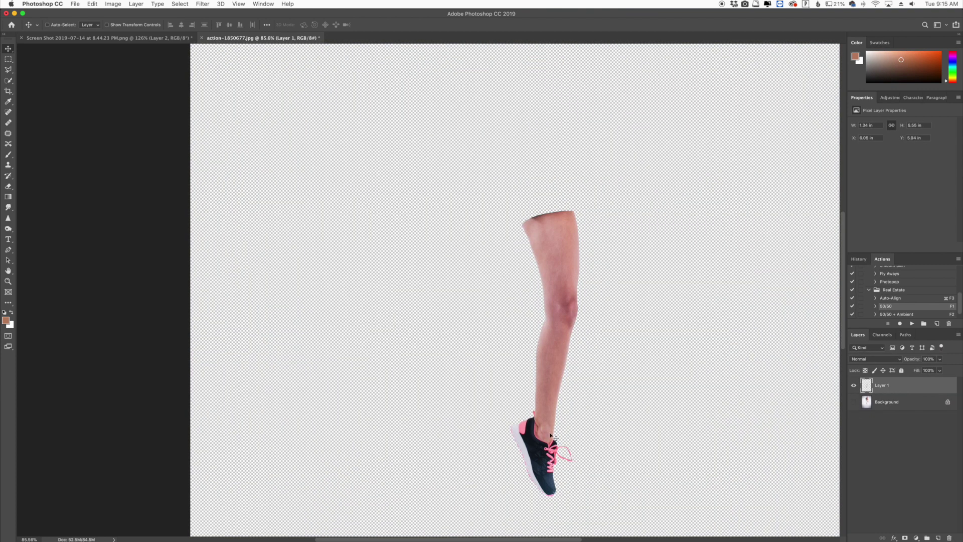
Show the Background again and load the saved Arm channel as a selection.
left_click(890, 402)
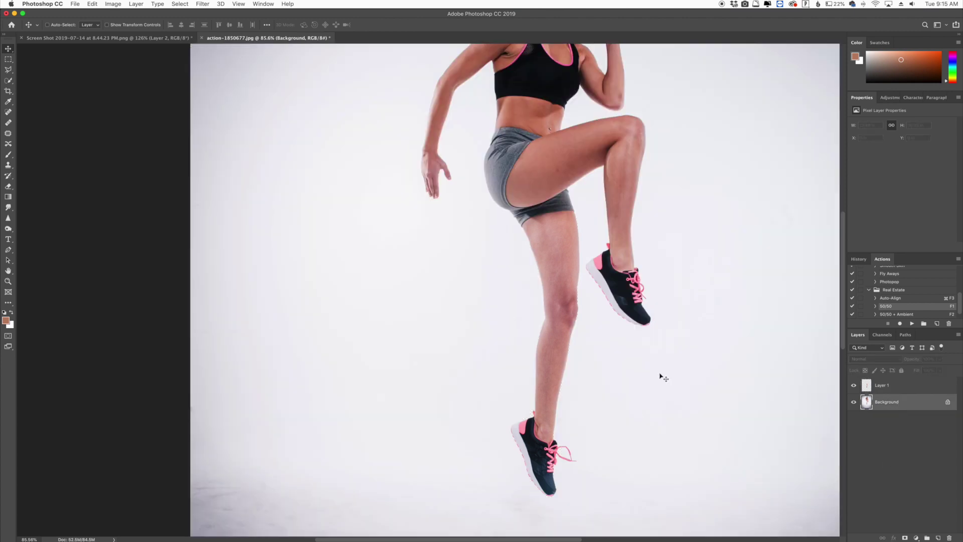
left_click(181, 4)
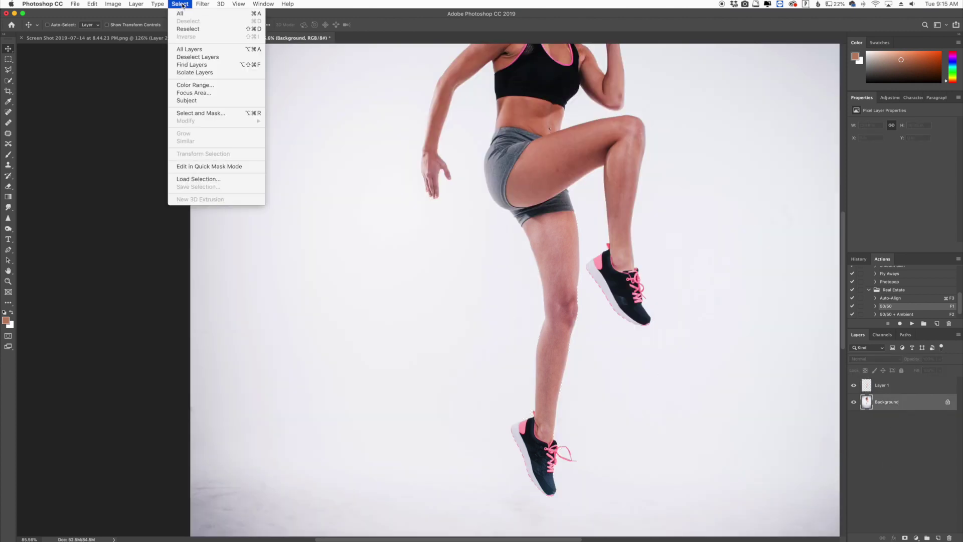
left_click(201, 180)
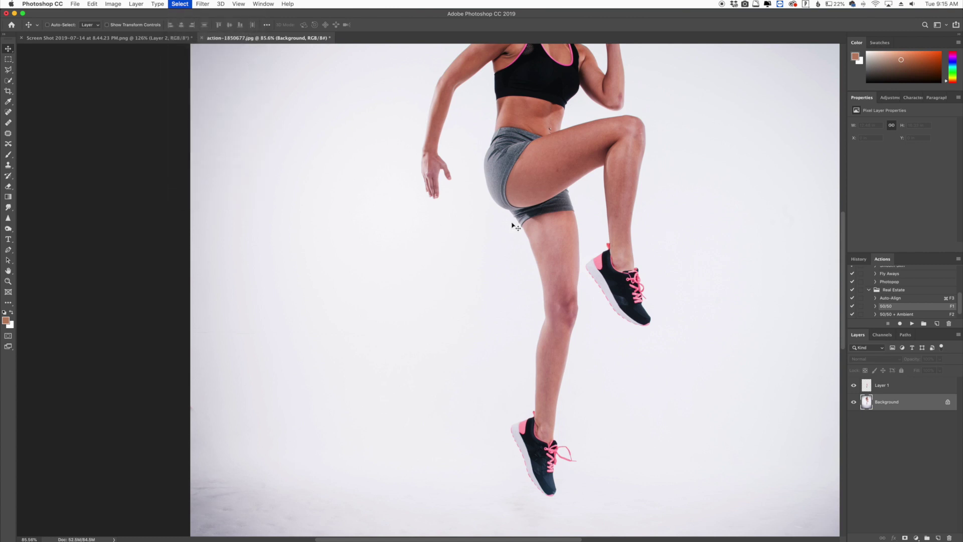
left_click(501, 251)
left_click(539, 261)
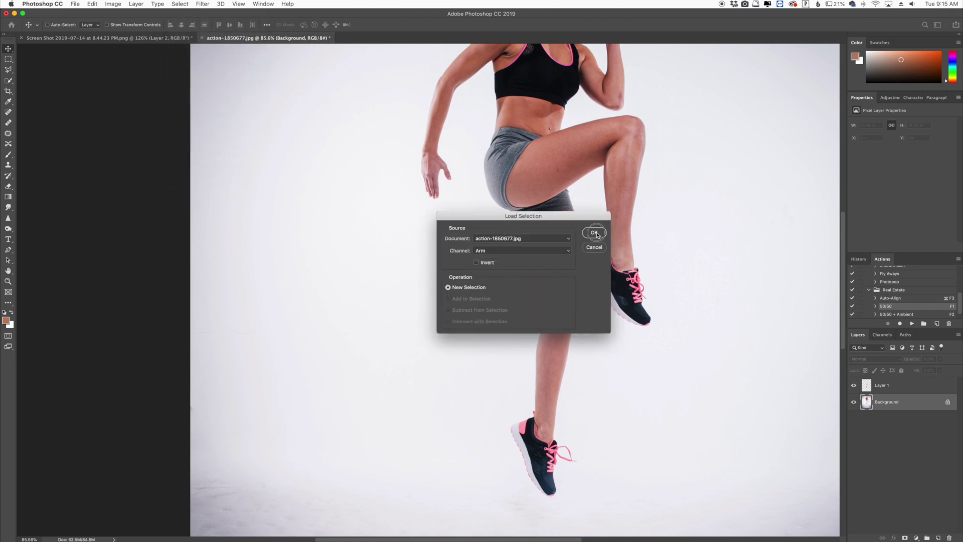
left_click(594, 232)
scroll(577, 277, "up", 5)
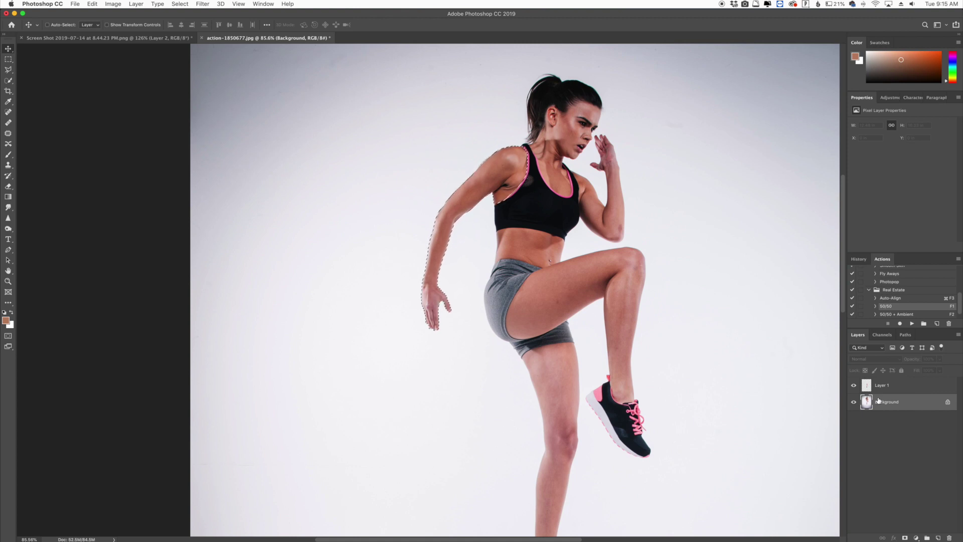
Smooth the arm selection, copy it to a new Layer 2, and briefly hide the Background.
left_click(180, 4)
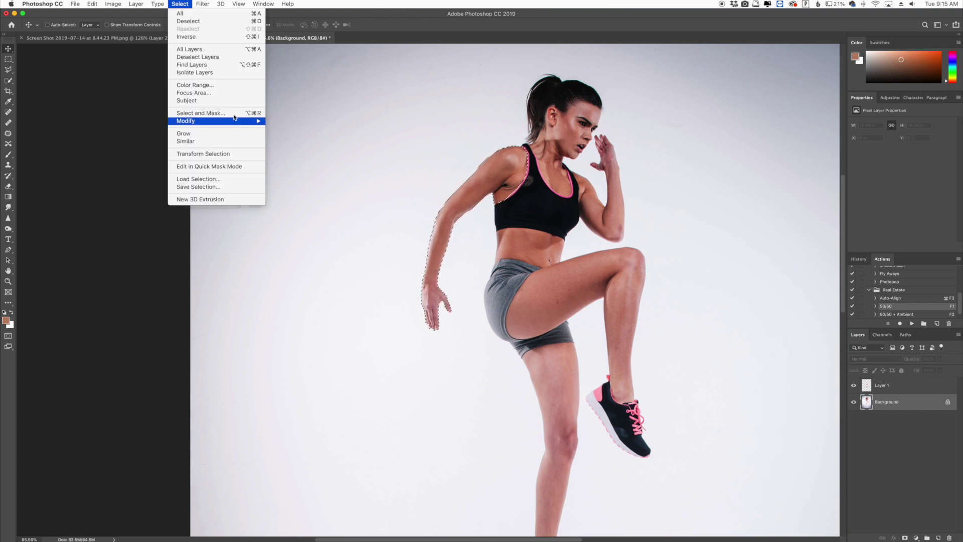
mouse_move(234, 118)
left_click(280, 129)
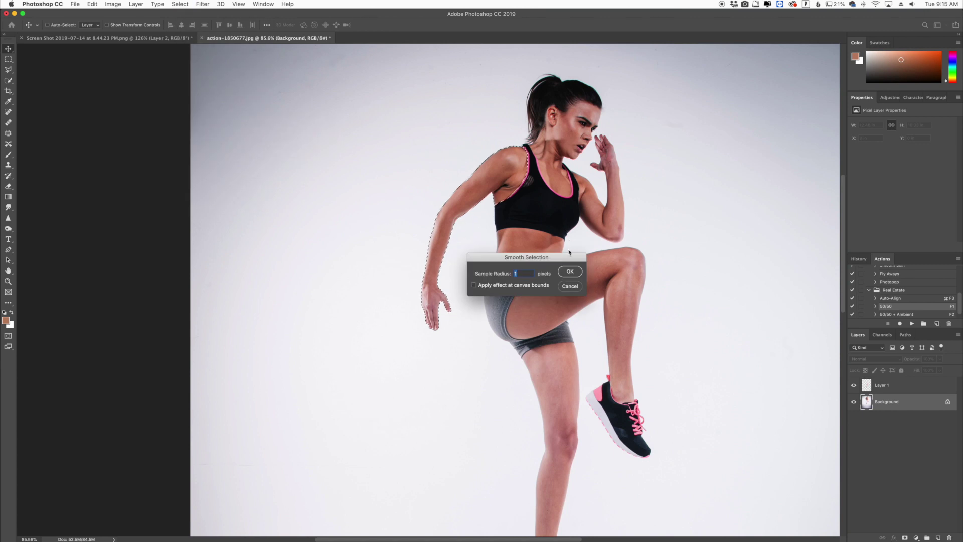
left_click(570, 271)
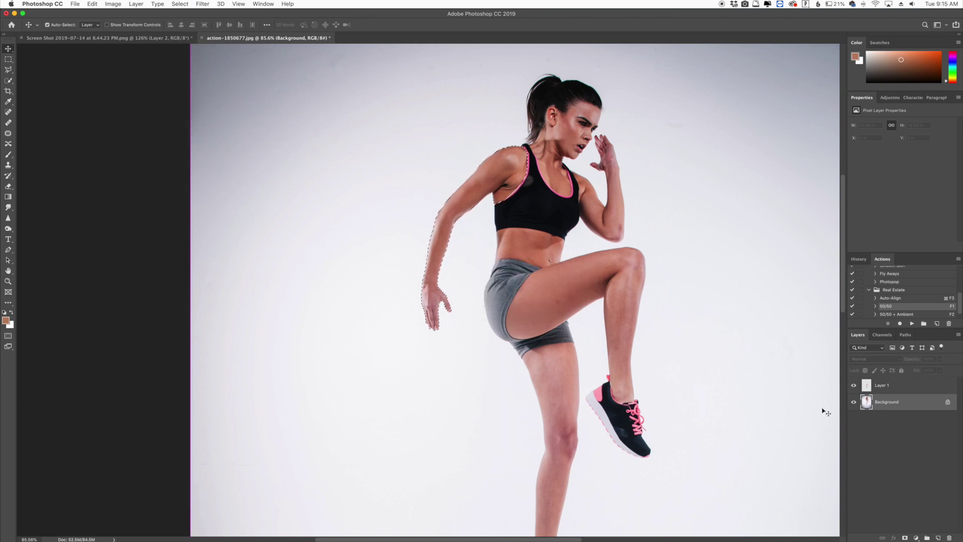
key("super+j")
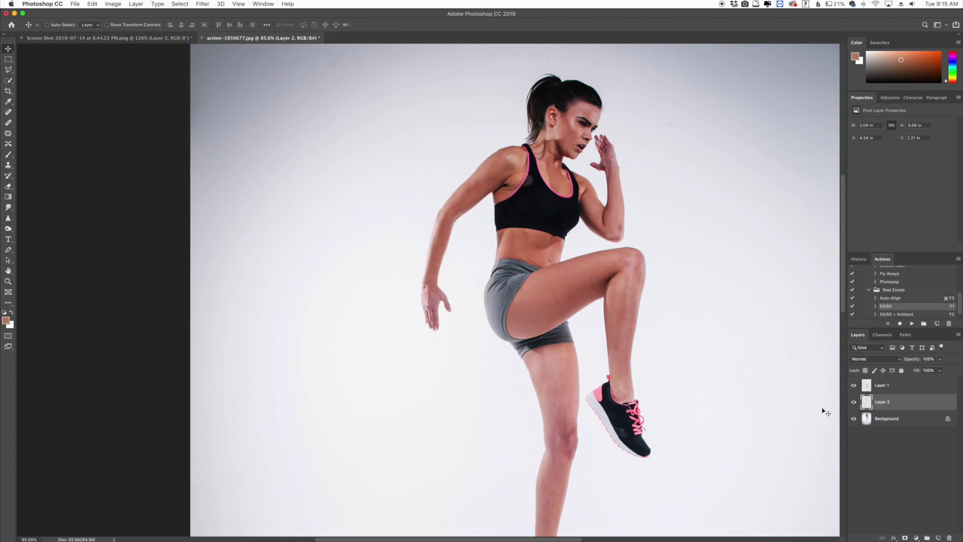
left_click(854, 419)
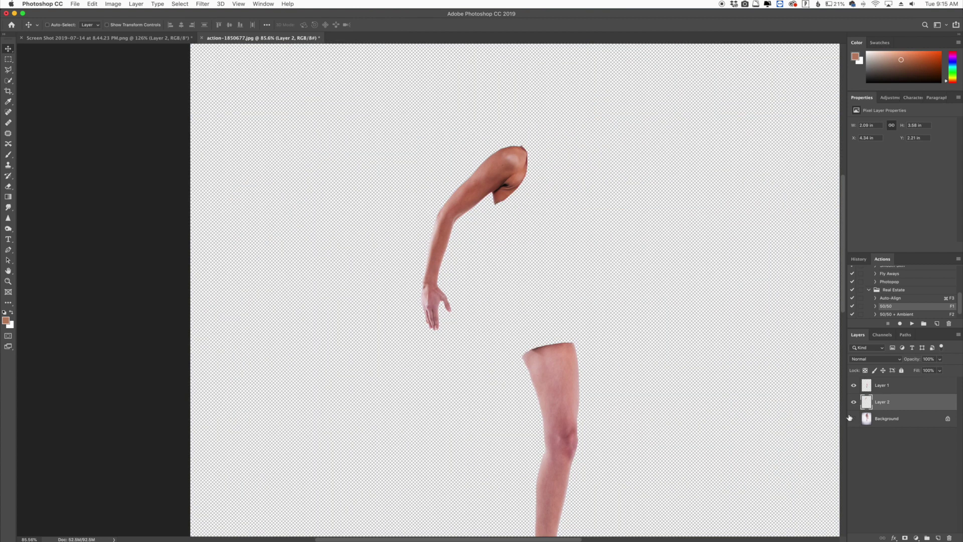
left_click(854, 420)
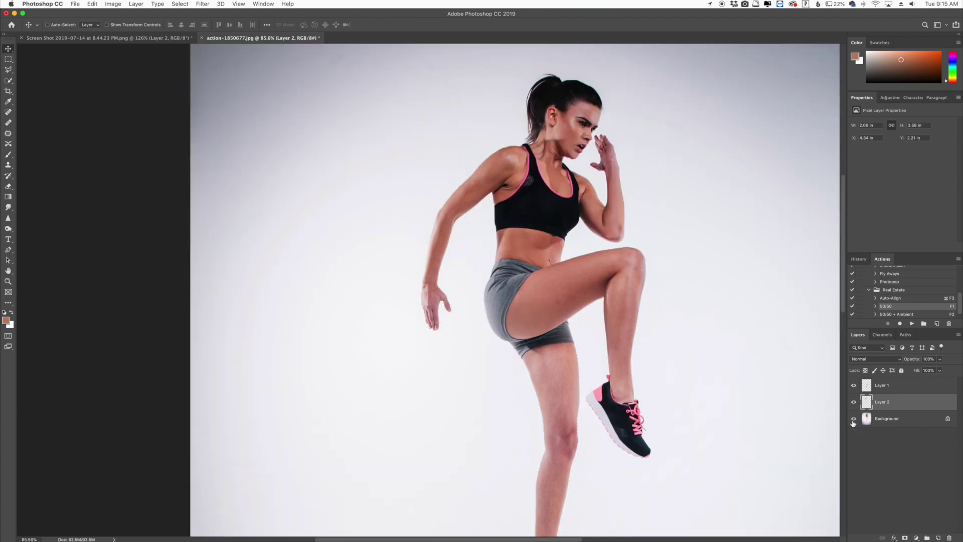
Move Layer 1 below Layer 2 and hide Layer 2.
scroll(630, 277, "down", 2)
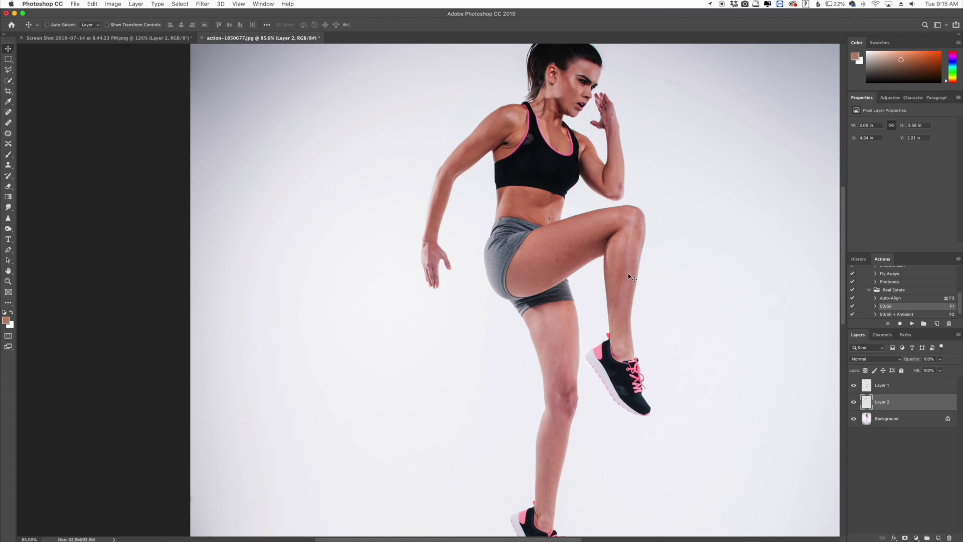
scroll(630, 276, "down", 5)
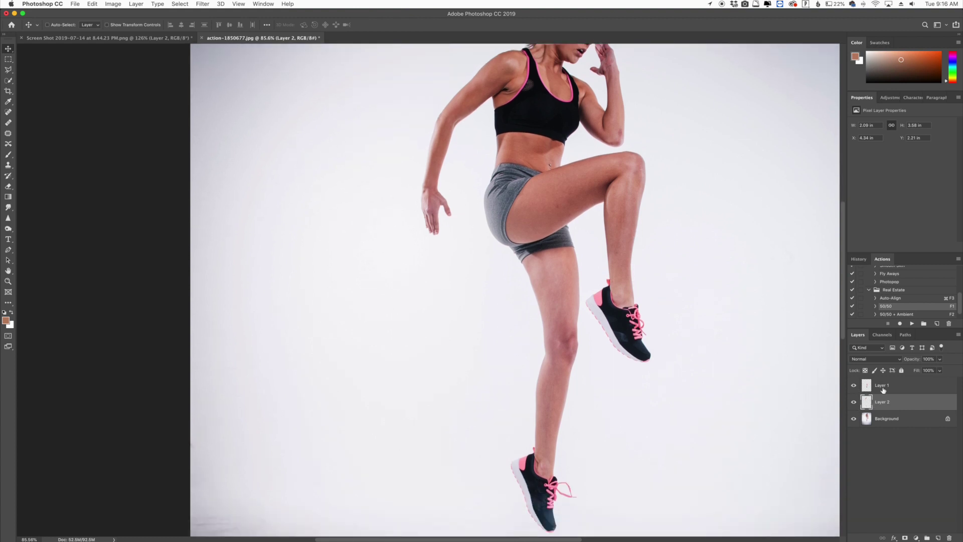
left_click_drag(883, 386, 872, 402)
left_click(853, 387)
Apply Puppet Warp to Layer 1's leg, keeping the Mode at Normal.
left_click(92, 4)
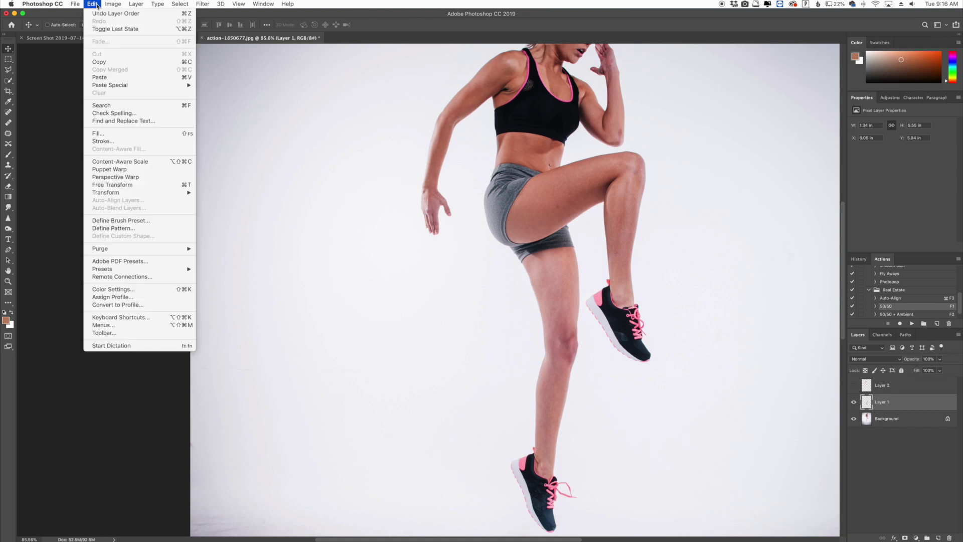
left_click(125, 172)
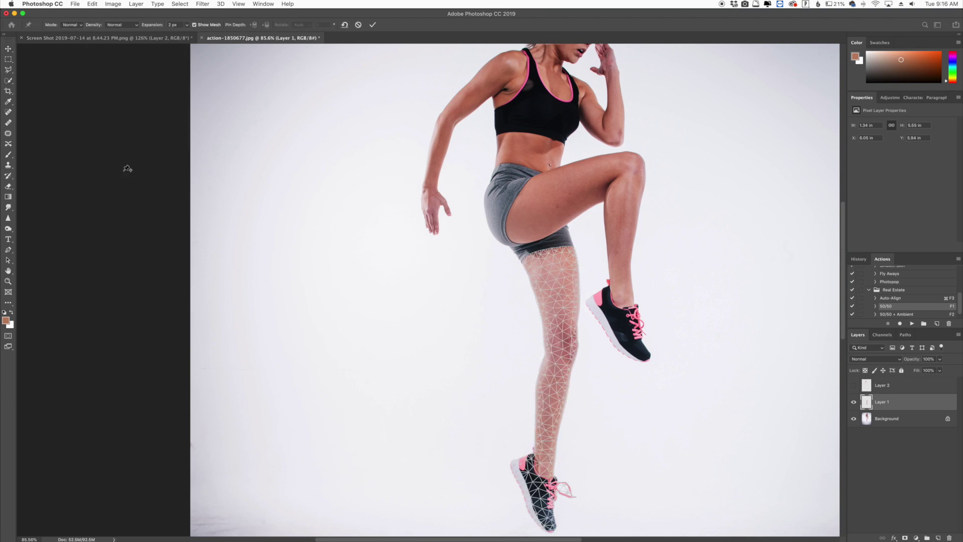
scroll(555, 311, "down", 2)
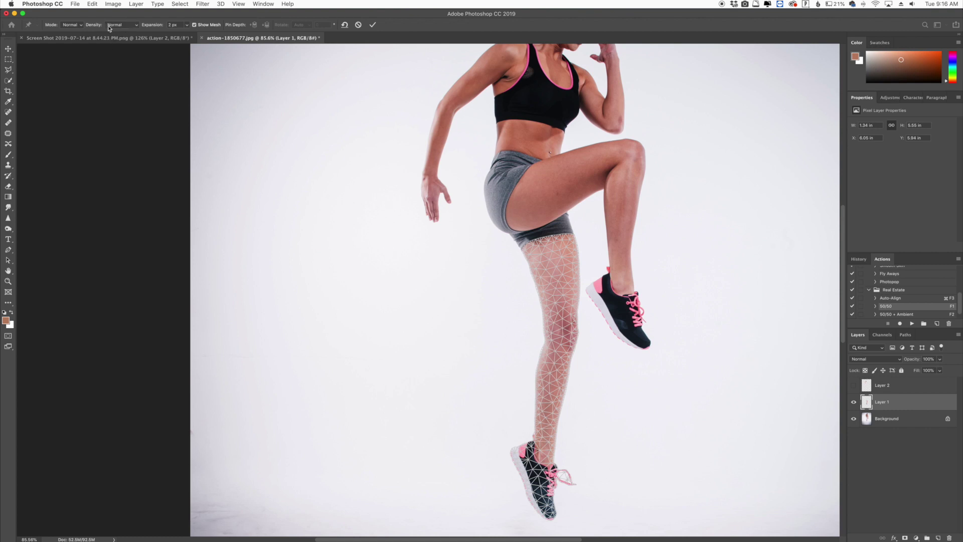
left_click(72, 25)
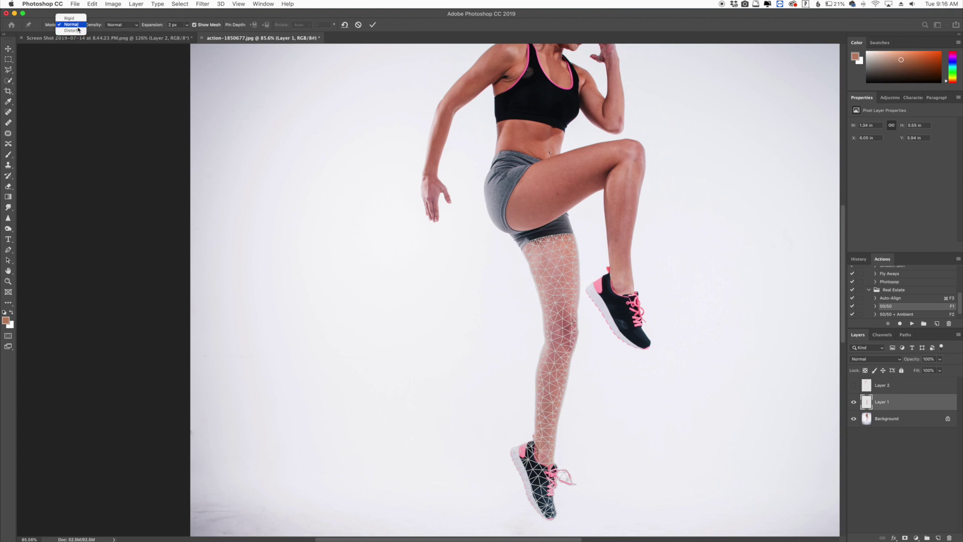
left_click(71, 24)
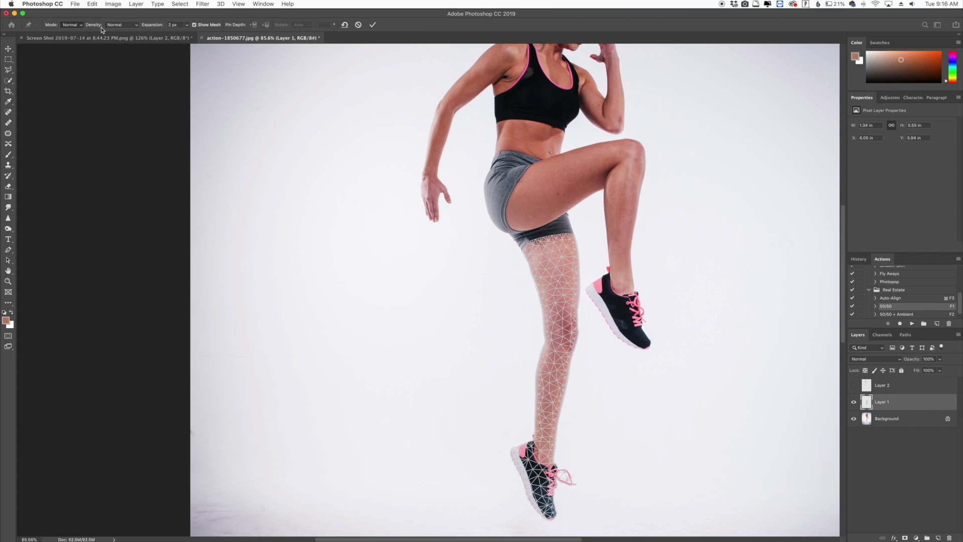
left_click(133, 27)
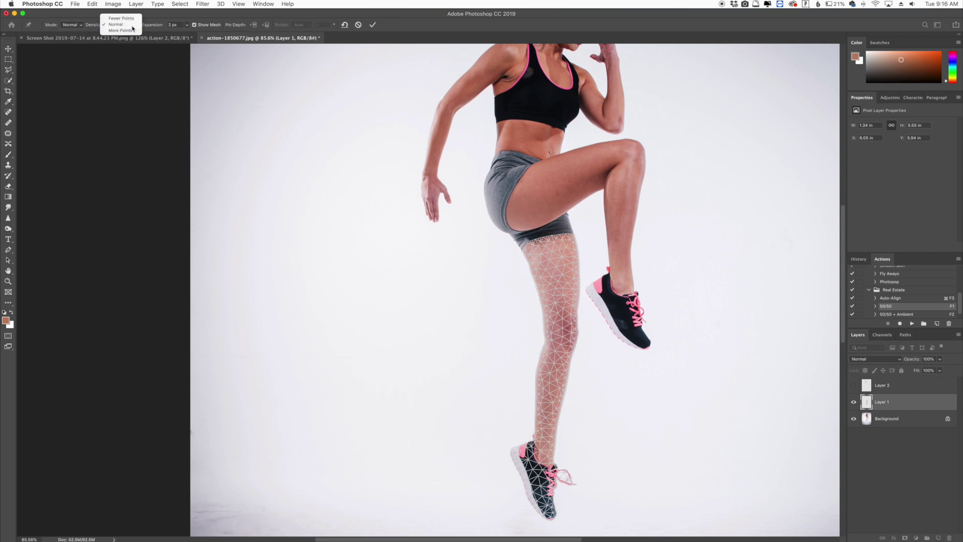
left_click(132, 27)
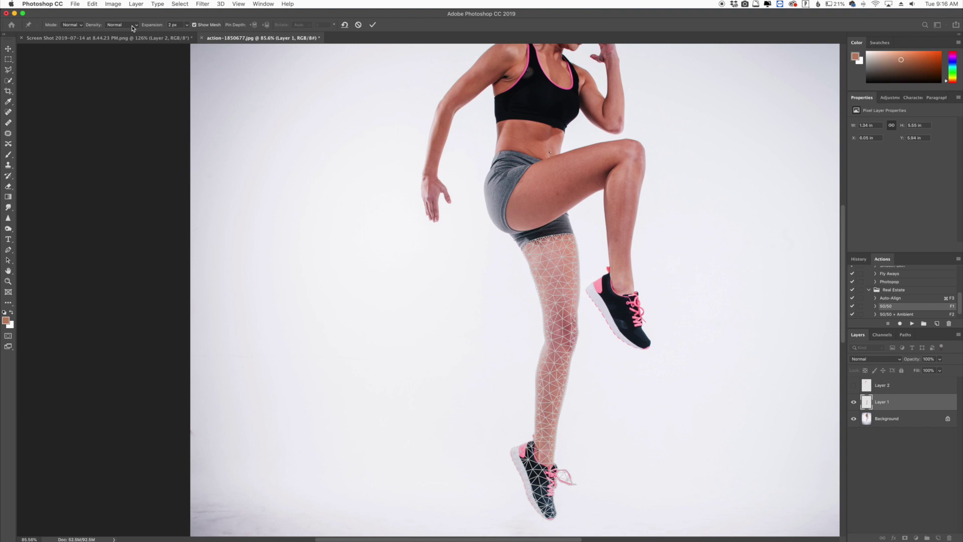
left_click(133, 26)
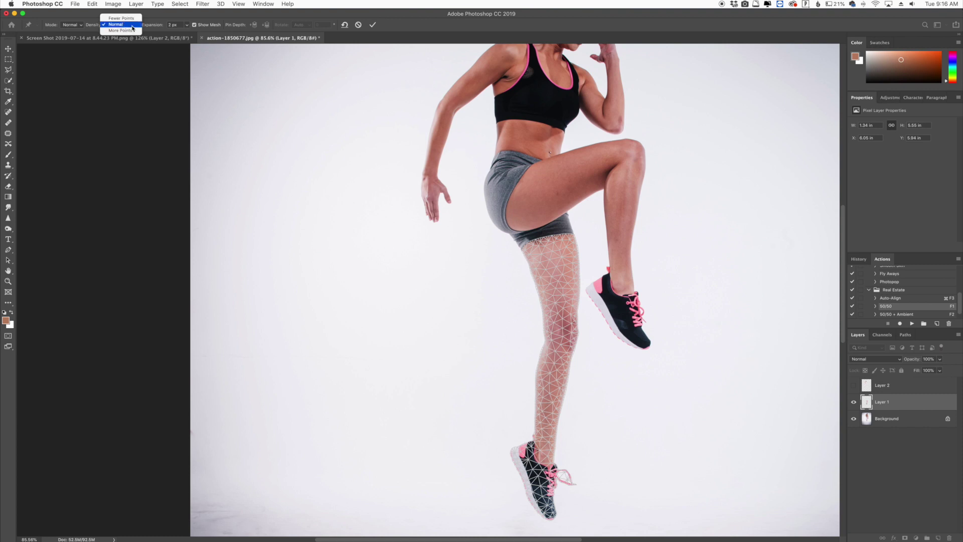
left_click(124, 27)
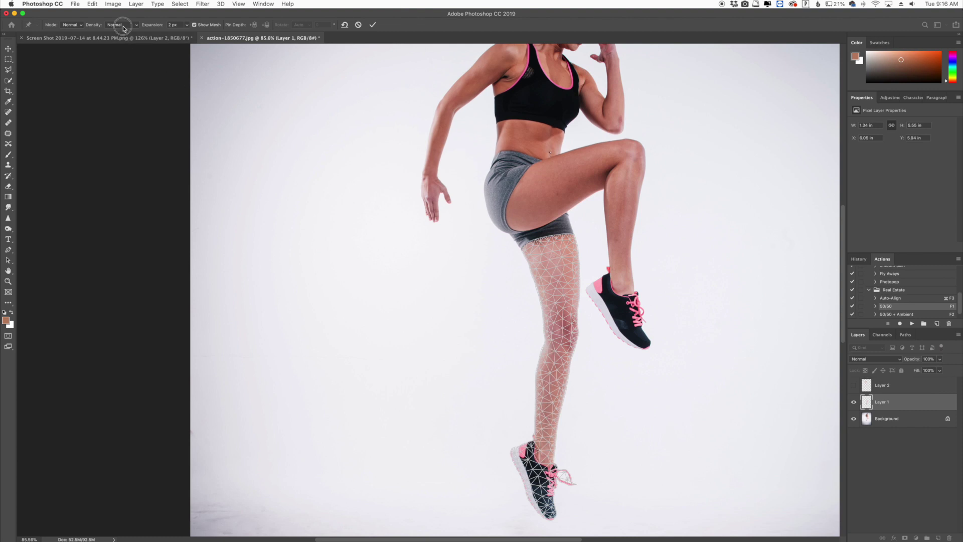
left_click(123, 24)
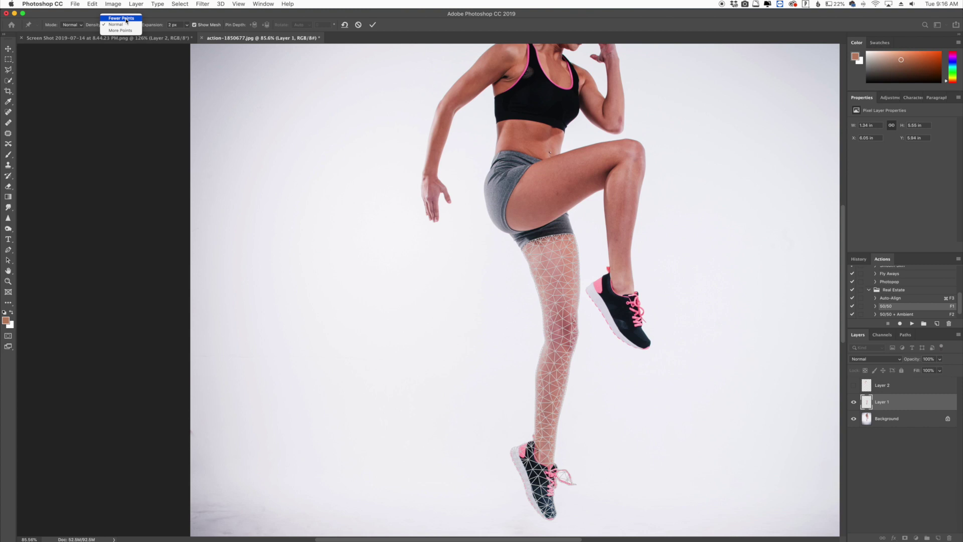
left_click(126, 19)
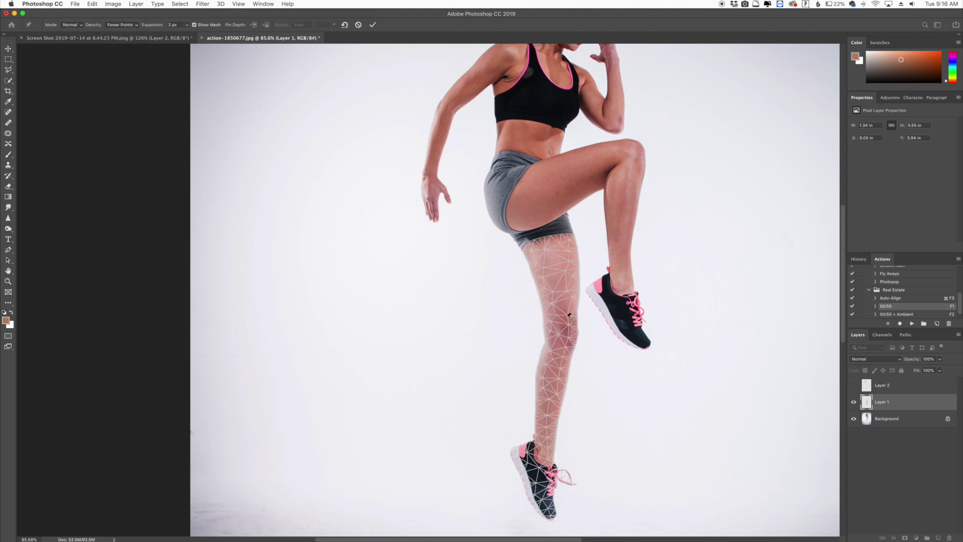
left_click(122, 25)
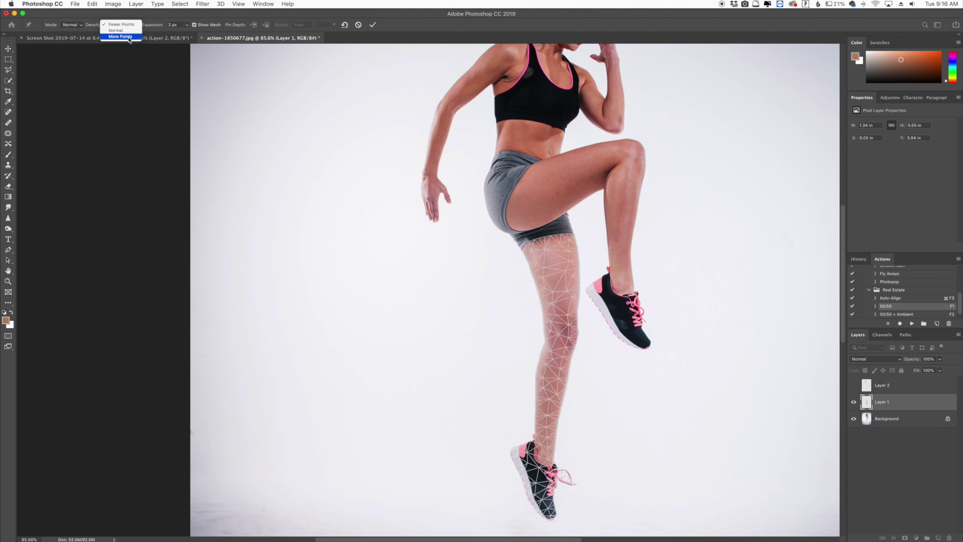
left_click(127, 37)
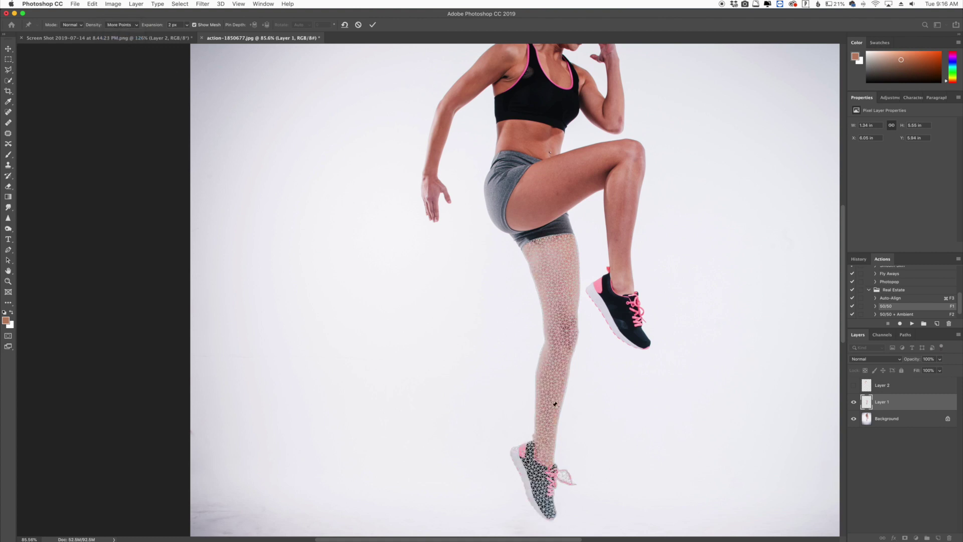
left_click(122, 25)
left_click(126, 16)
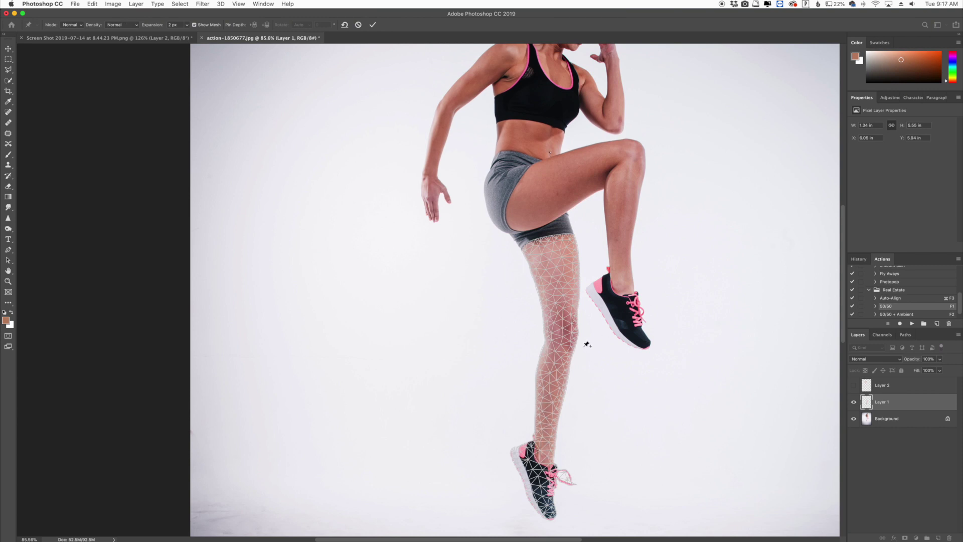
Pin the leg mesh at the knee, three points along the thigh top, and twice at the ankle.
scroll(589, 344, "down", 5)
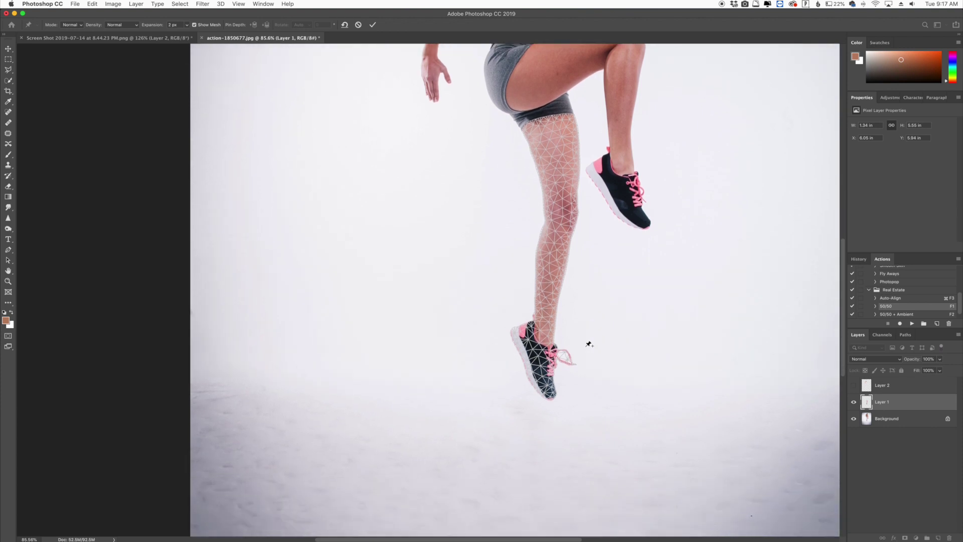
scroll(588, 344, "up", 1)
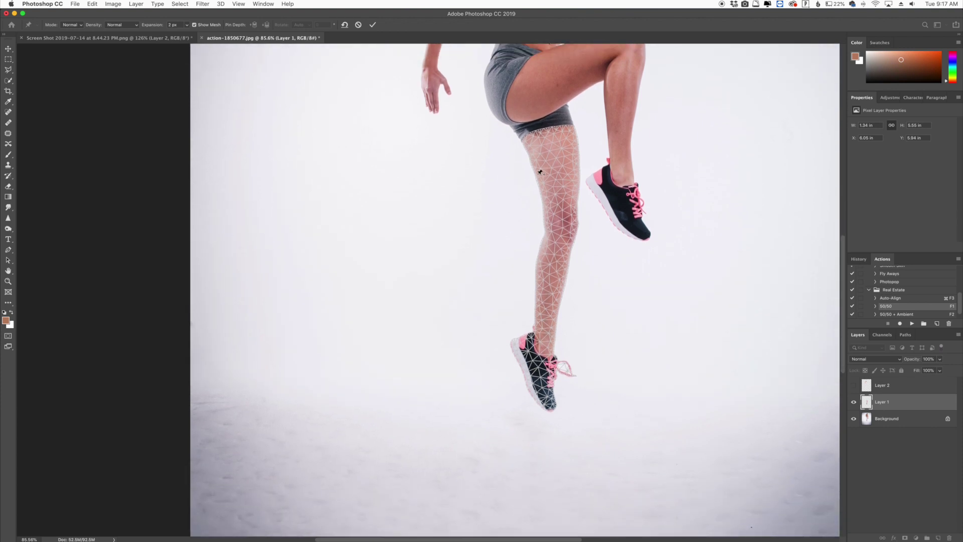
left_click(563, 222)
left_click(527, 140)
left_click(549, 134)
left_click(570, 134)
left_click(524, 346)
left_click(541, 344)
Shift the knee pin left, pin and re-angle the shoe, then commit the leg warp.
left_click_drag(562, 224, 555, 223)
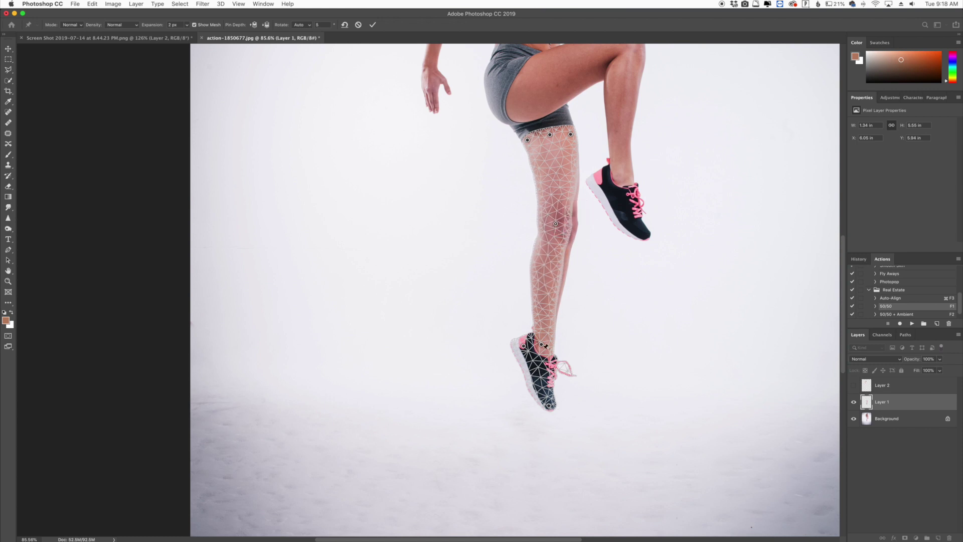
left_click(550, 409)
left_click_drag(551, 409, 559, 407)
left_click_drag(524, 346, 519, 347)
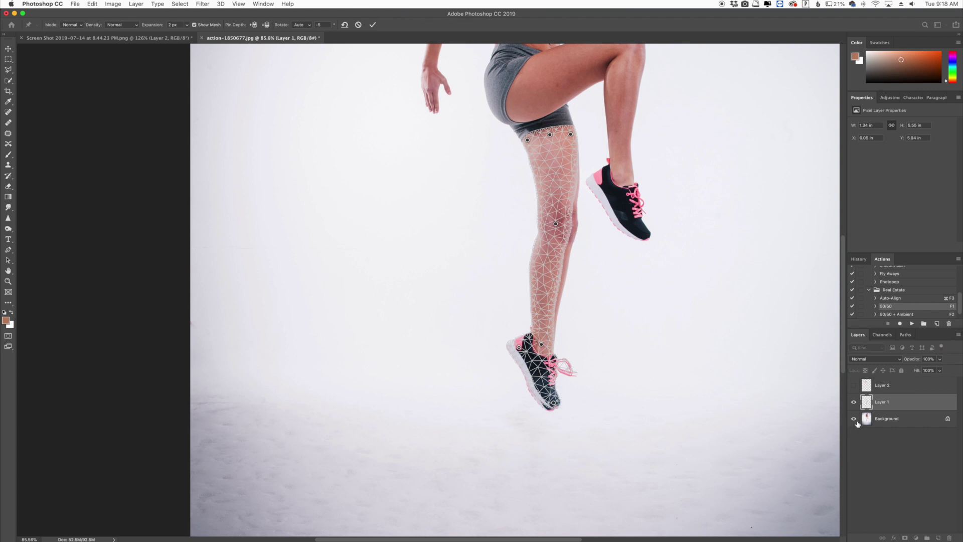
key("Return")
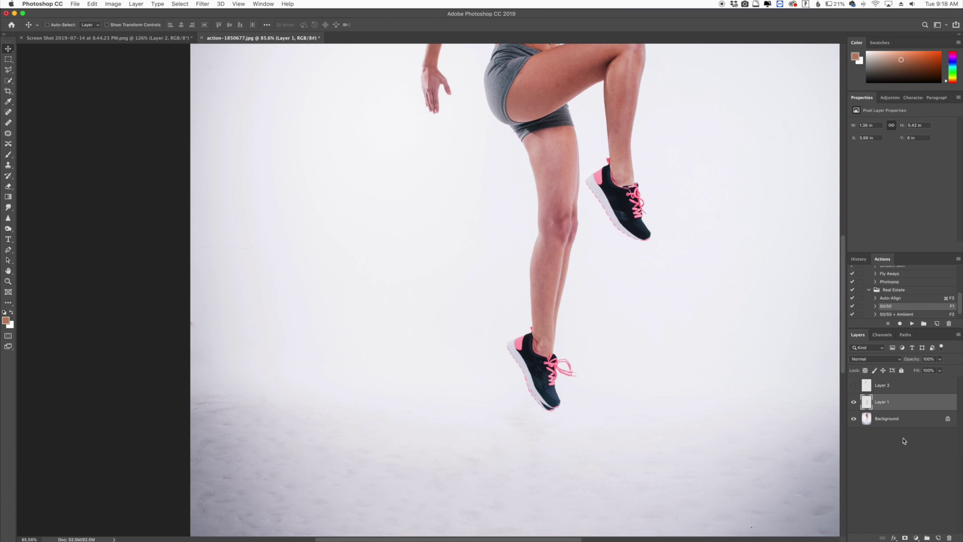
Show and select Layer 2, then start Puppet Warp on the arm.
scroll(507, 227, "up", 10)
left_click(853, 385)
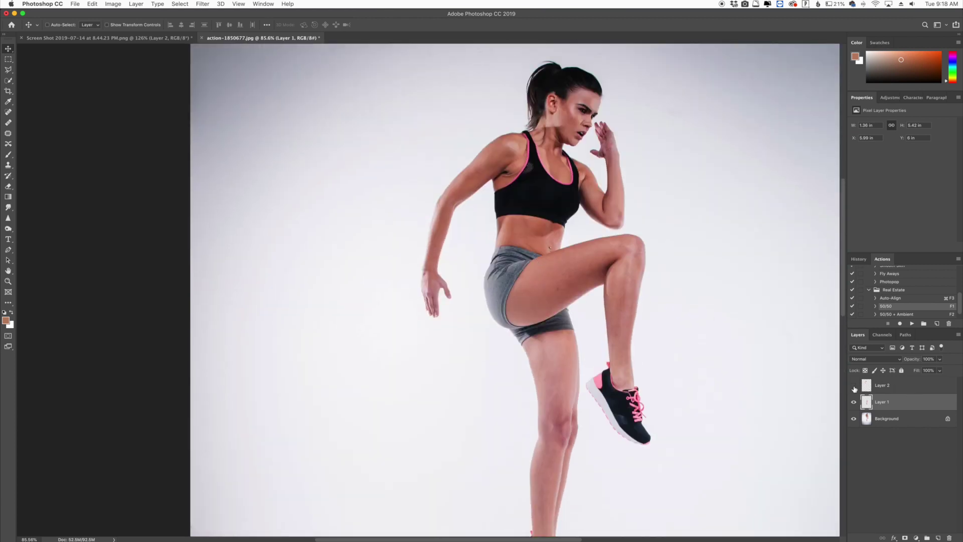
left_click(906, 390)
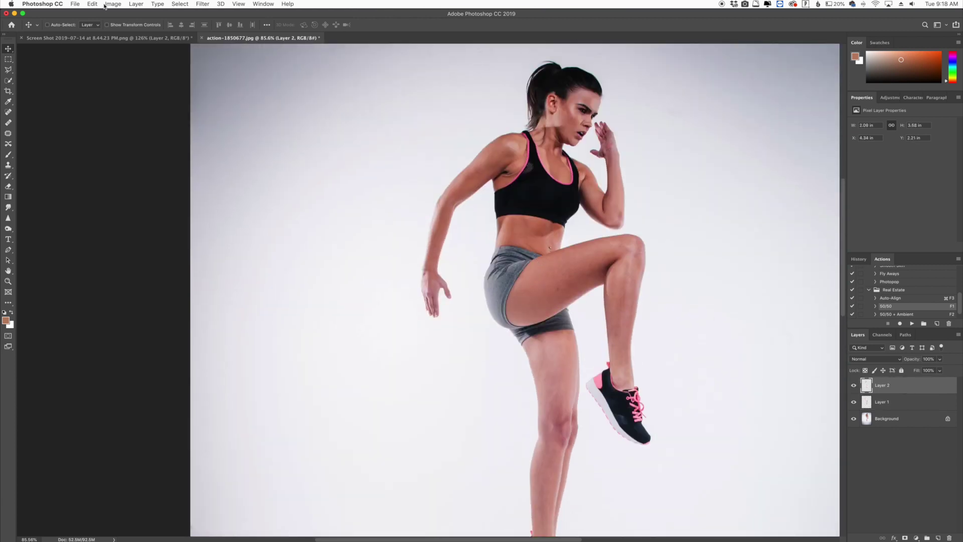
left_click(92, 4)
left_click(134, 169)
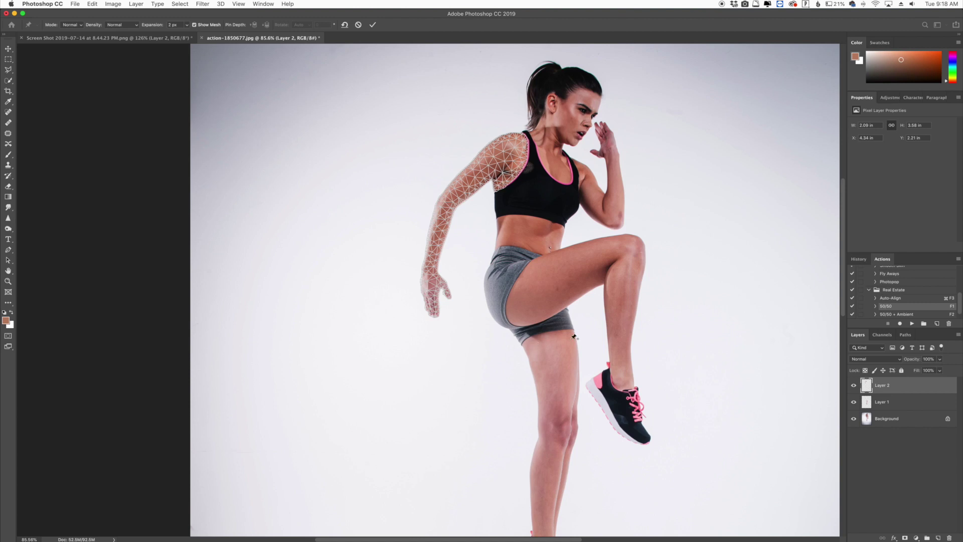
Pin the arm mesh along the shoulder, upper arm and hand, then nudge the upper-arm pin.
left_click(499, 187)
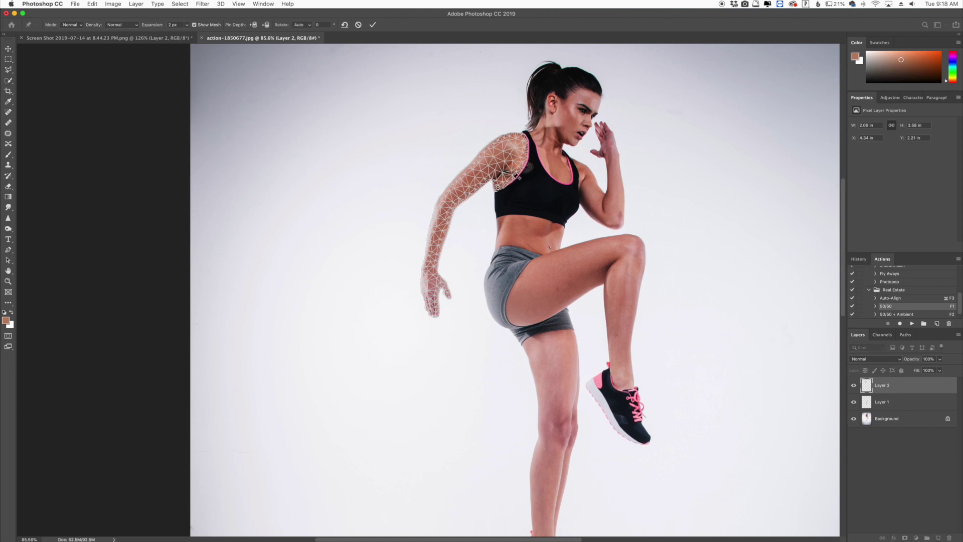
left_click(515, 172)
left_click(523, 153)
left_click(524, 139)
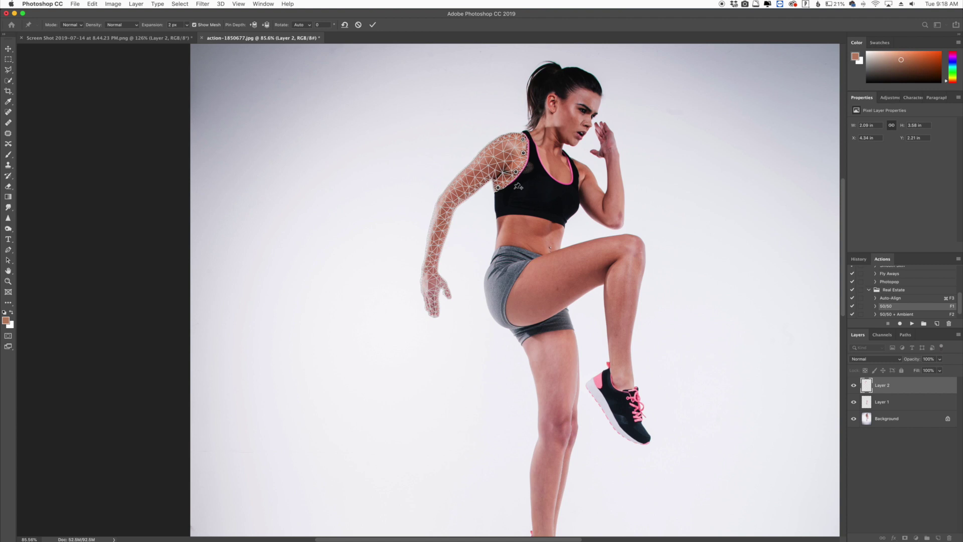
left_click(447, 201)
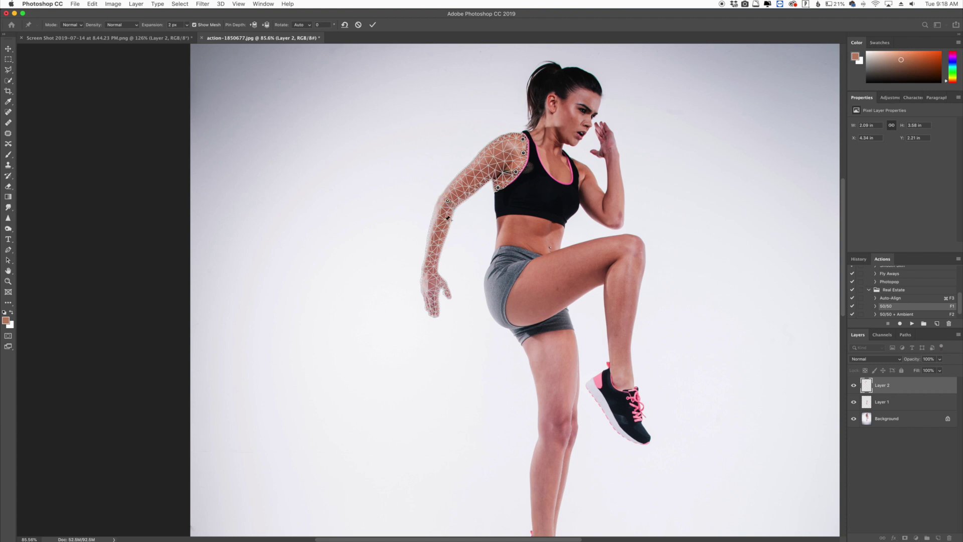
left_click(429, 285)
left_click_drag(449, 204, 452, 203)
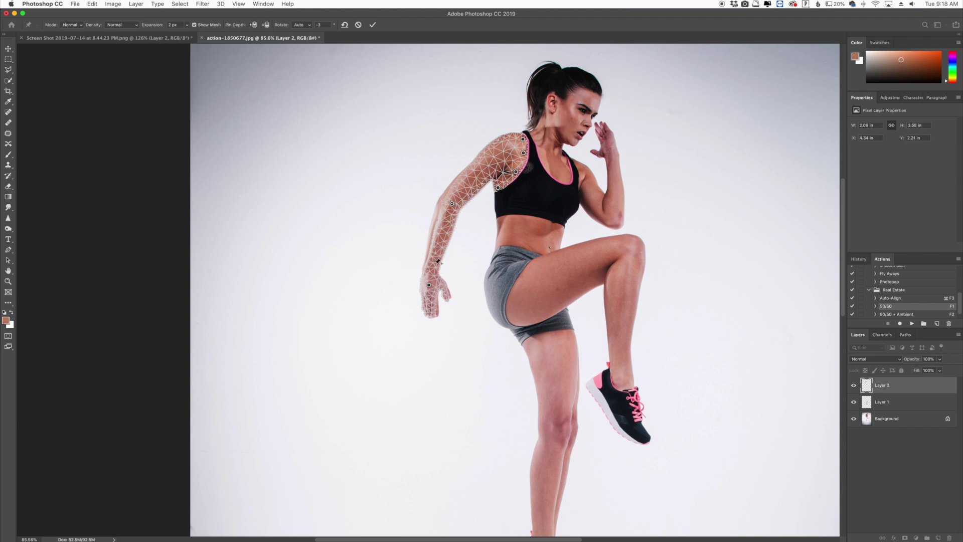
Add a forearm pin and Alt-rotate around the forearm, wrist and elbow pins.
left_click(439, 242)
key("alt")
left_click_drag(440, 243, 440, 244)
key("alt")
left_click_drag(430, 286, 431, 283)
scroll(456, 170, "down", 3)
key("alt")
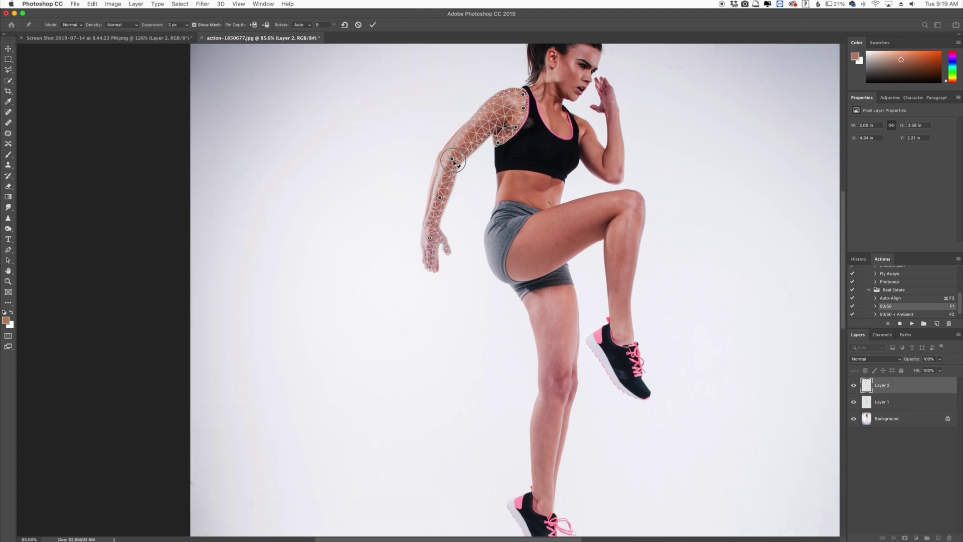
left_click_drag(454, 162, 457, 164)
Add an upper-arm pin, rotate the upper arm around it, and commit the arm warp.
left_click(478, 128)
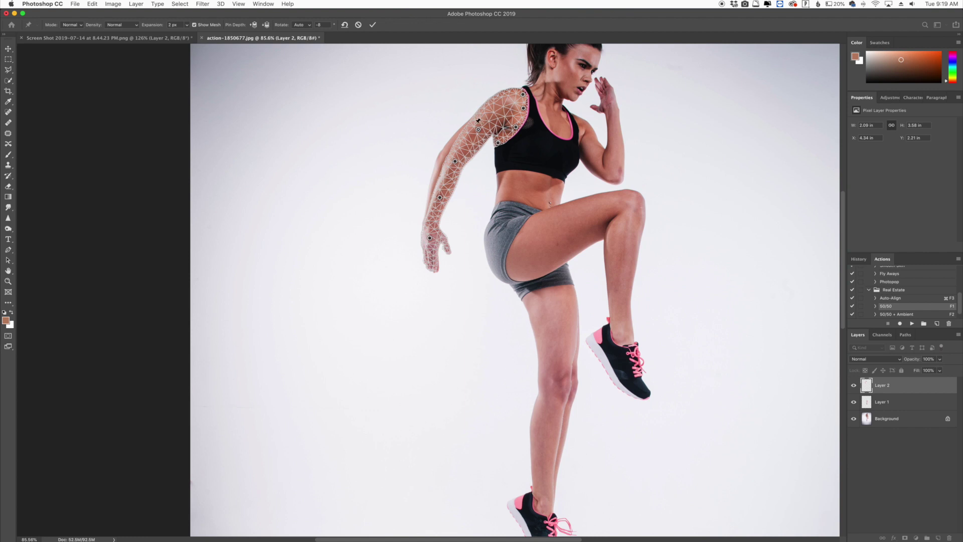
key("alt")
left_click_drag(482, 133, 457, 162)
left_click(456, 161)
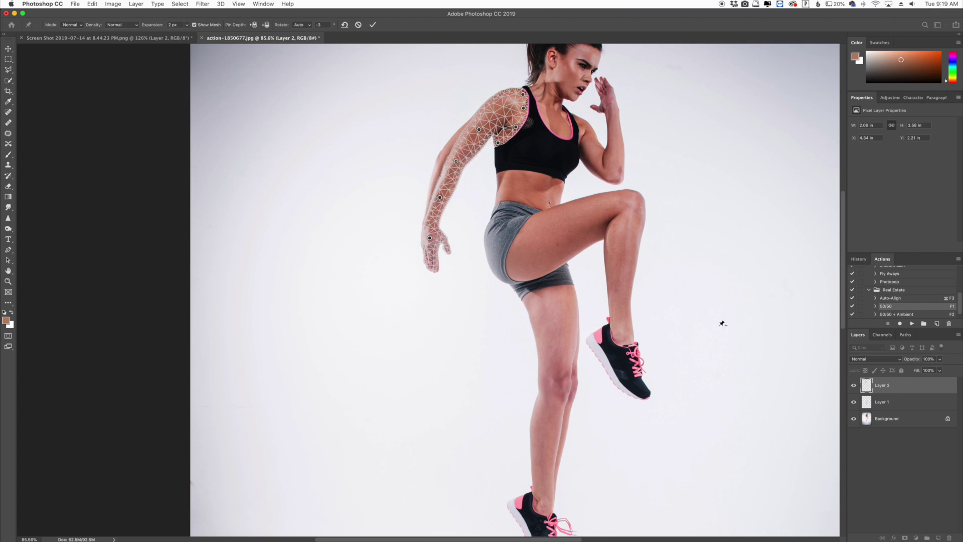
key("Return")
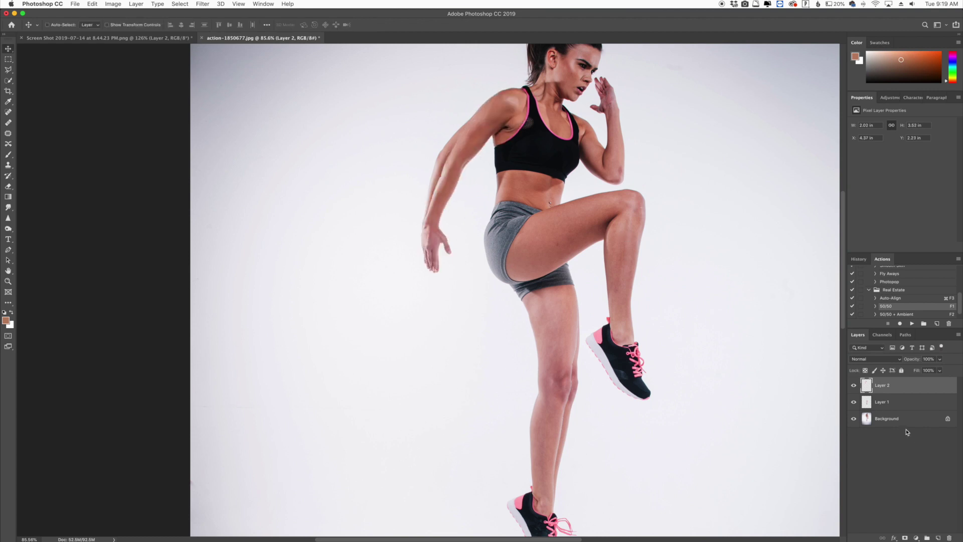
Select Background and add a new empty Layer 3 above it.
left_click(886, 422)
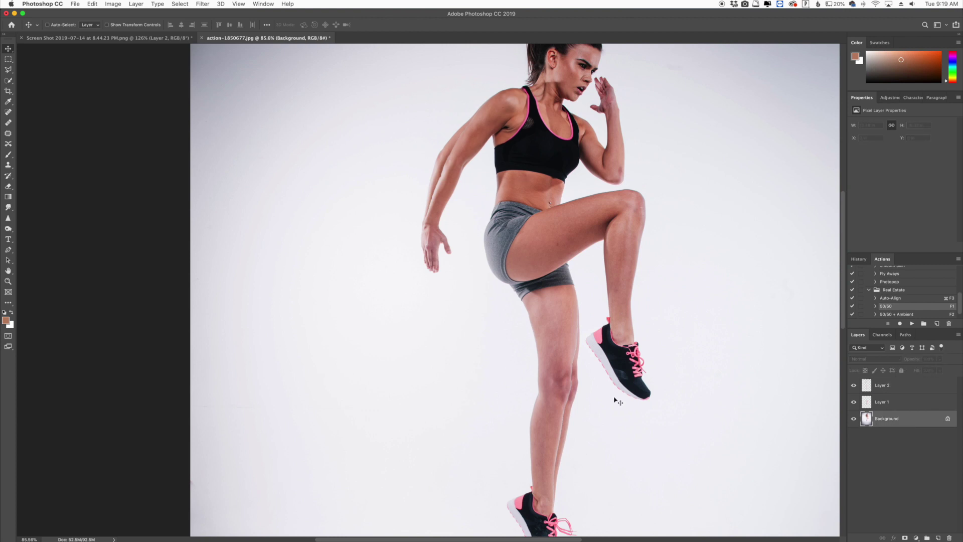
scroll(594, 440, "down", 5)
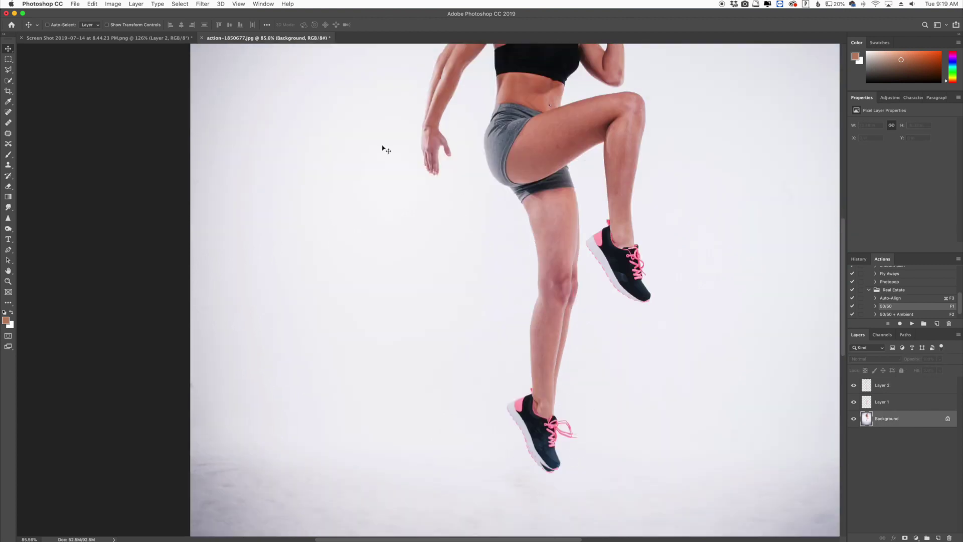
scroll(483, 344, "up", 2)
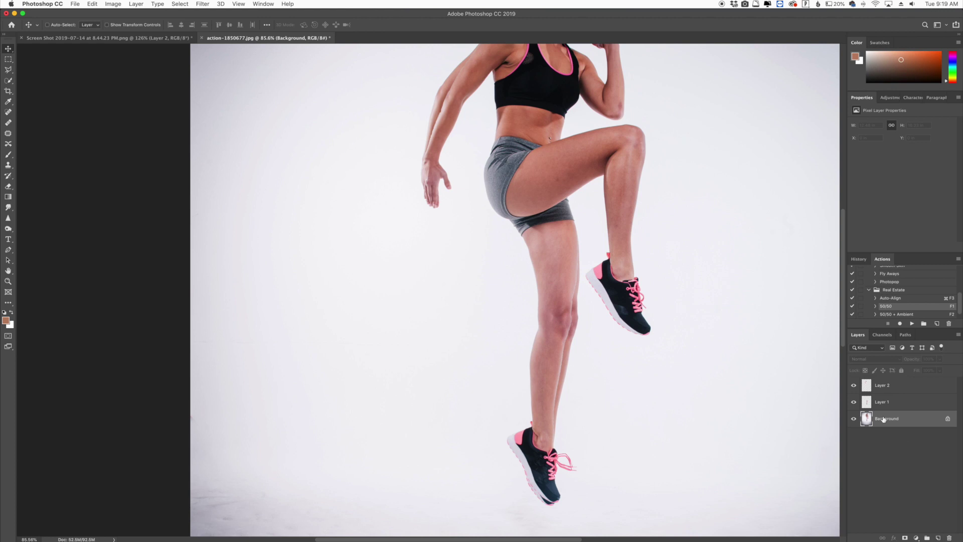
left_click(941, 538)
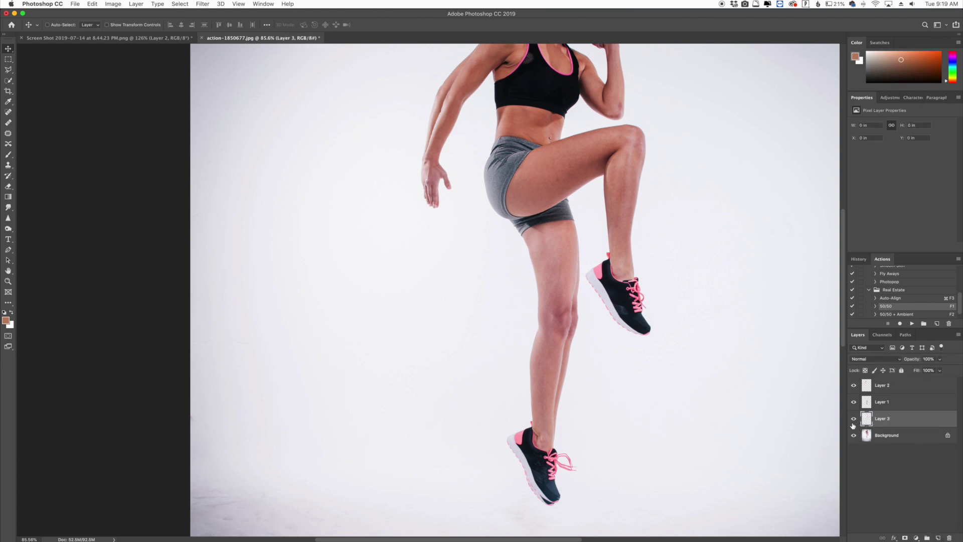
Clone-stamp backdrop over the leftover knee outline and the original arm edge near the elbow.
left_click(8, 165)
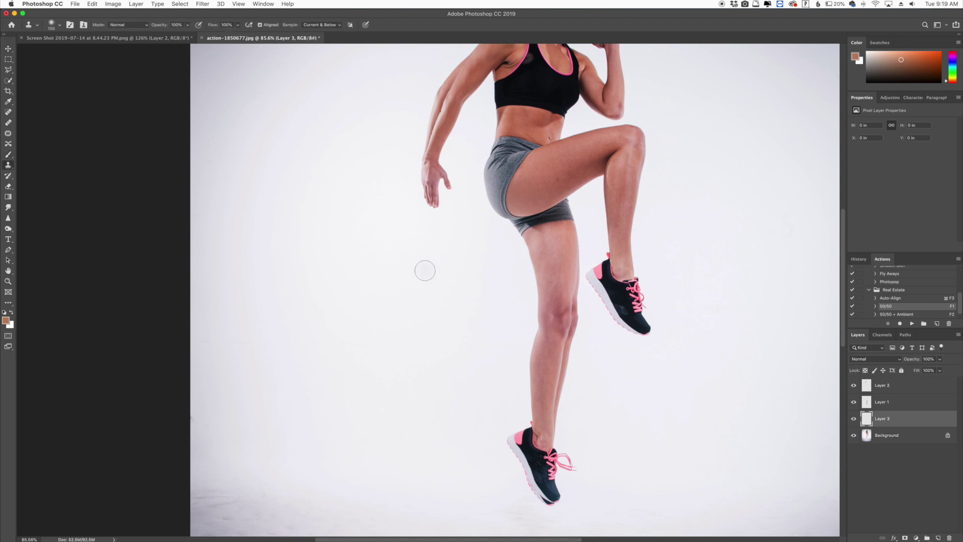
left_click(570, 258, "alt")
mouse_move(570, 258)
left_mouse_down()
mouse_move(552, 283)
mouse_move(557, 310)
mouse_move(528, 331)
mouse_move(569, 318)
mouse_move(570, 307)
mouse_move(541, 359)
mouse_move(563, 324)
mouse_move(584, 322)
mouse_move(551, 354)
mouse_move(515, 424)
mouse_move(516, 437)
mouse_move(543, 426)
mouse_move(524, 458)
mouse_move(530, 491)
mouse_move(559, 501)
mouse_move(544, 410)
mouse_move(527, 441)
left_mouse_up()
mouse_move(549, 351)
left_mouse_down()
mouse_move(560, 263)
mouse_move(521, 339)
left_mouse_up()
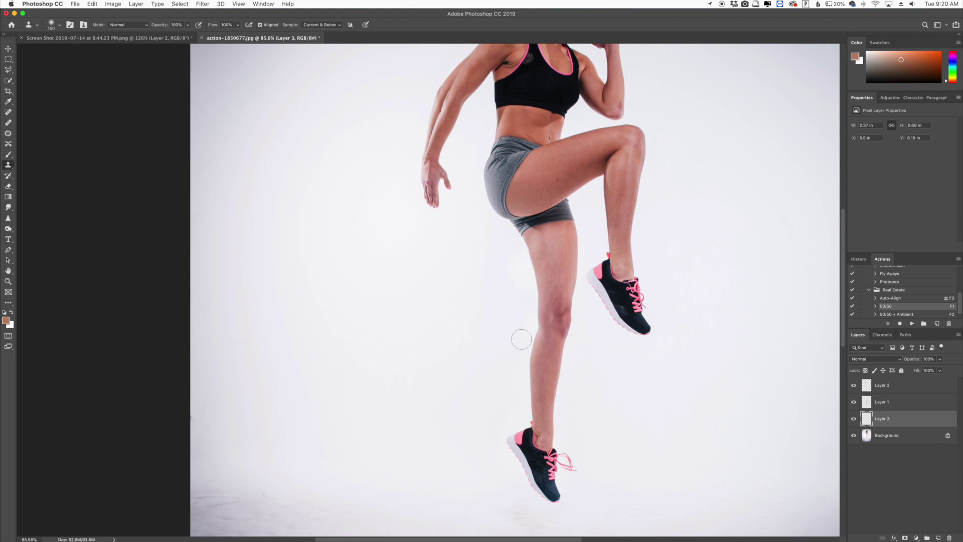
scroll(502, 331, "up", 3)
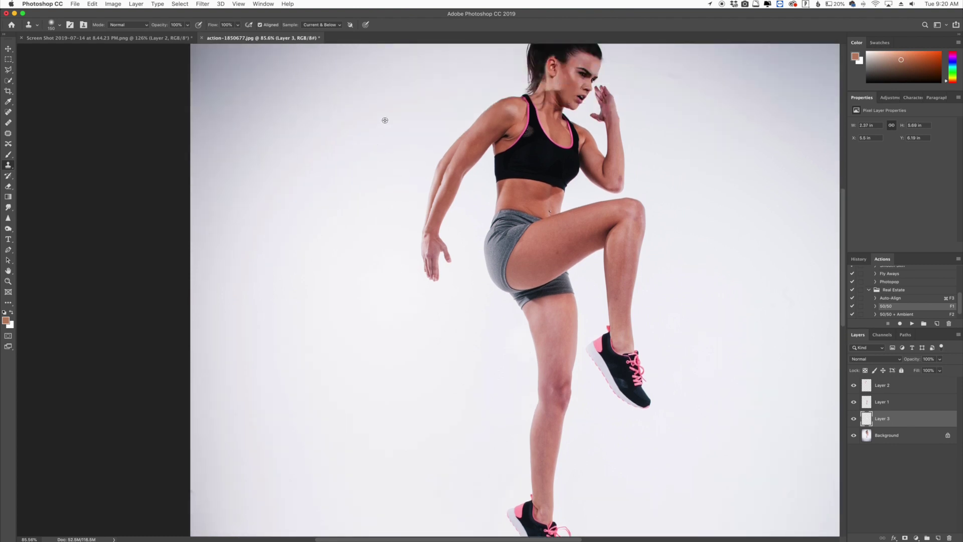
mouse_move(477, 111)
left_mouse_down()
mouse_move(473, 102)
mouse_move(437, 165)
mouse_move(462, 175)
mouse_move(436, 217)
mouse_move(432, 260)
mouse_move(447, 243)
left_mouse_up()
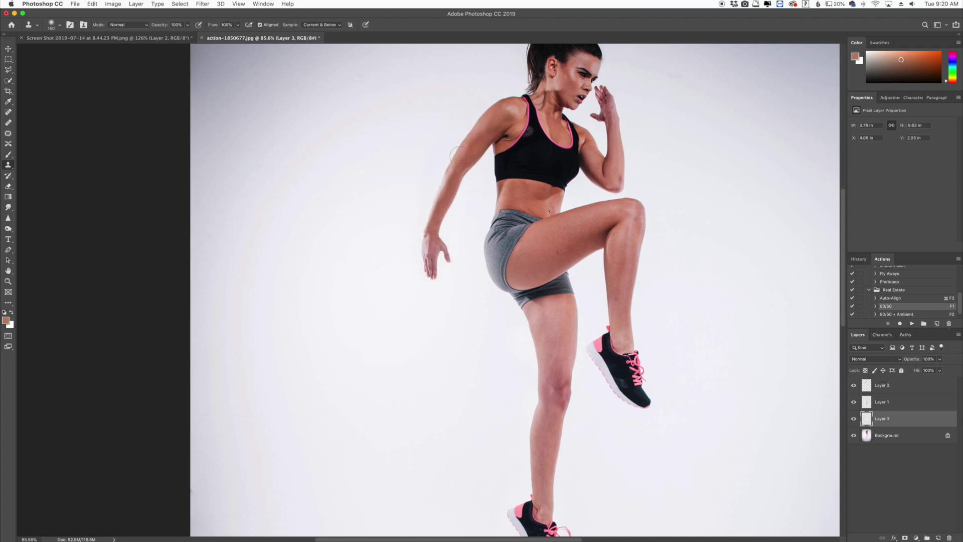
scroll(458, 129, "down", 5)
scroll(441, 215, "up", 3)
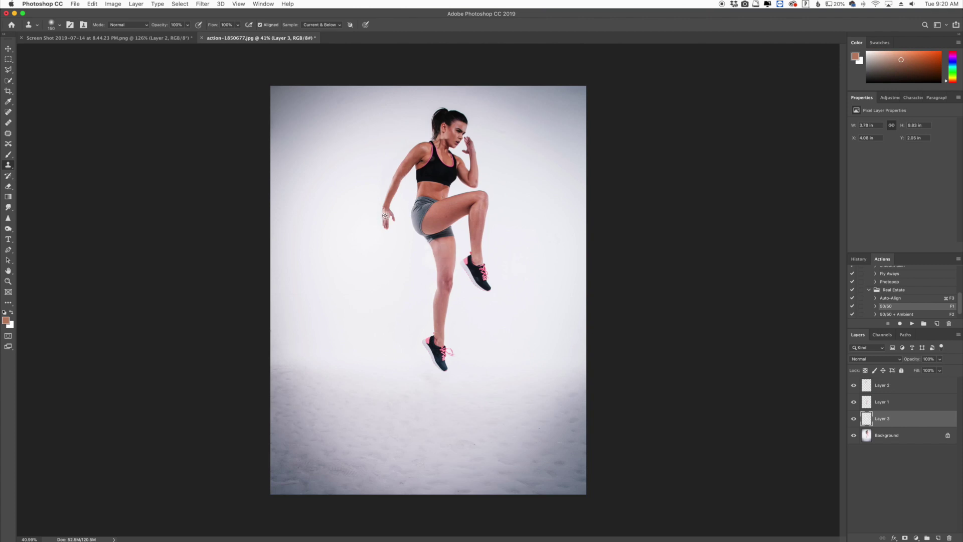
left_click_drag(853, 386, 855, 419)
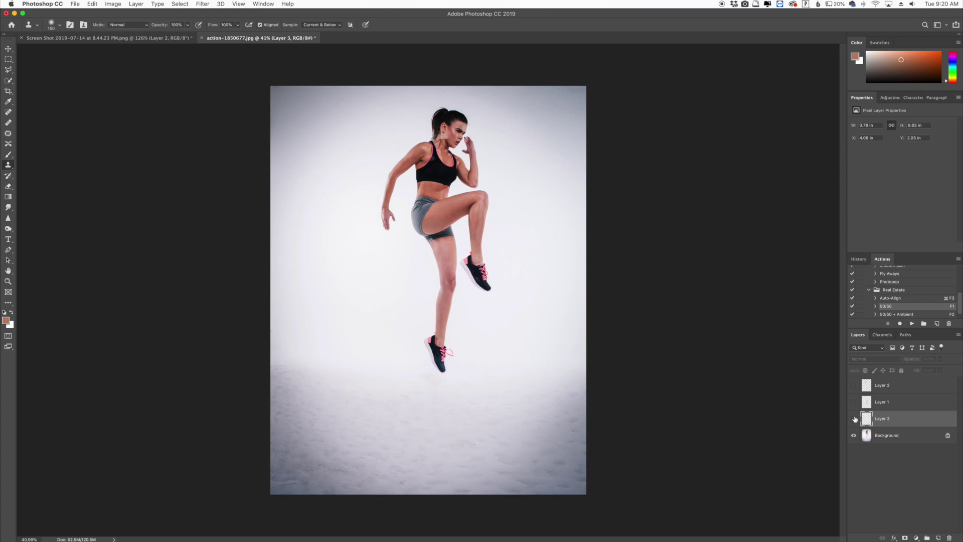
left_click_drag(855, 419, 854, 386)
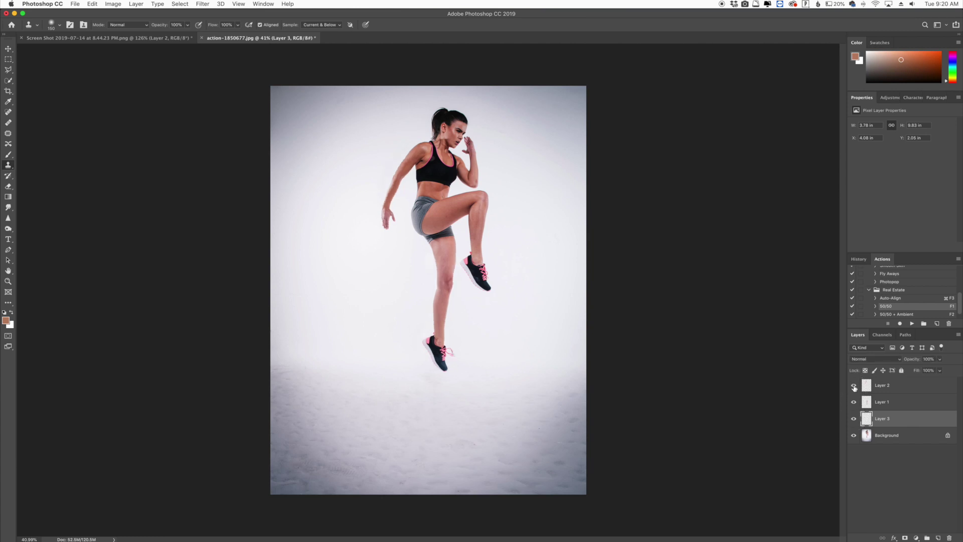